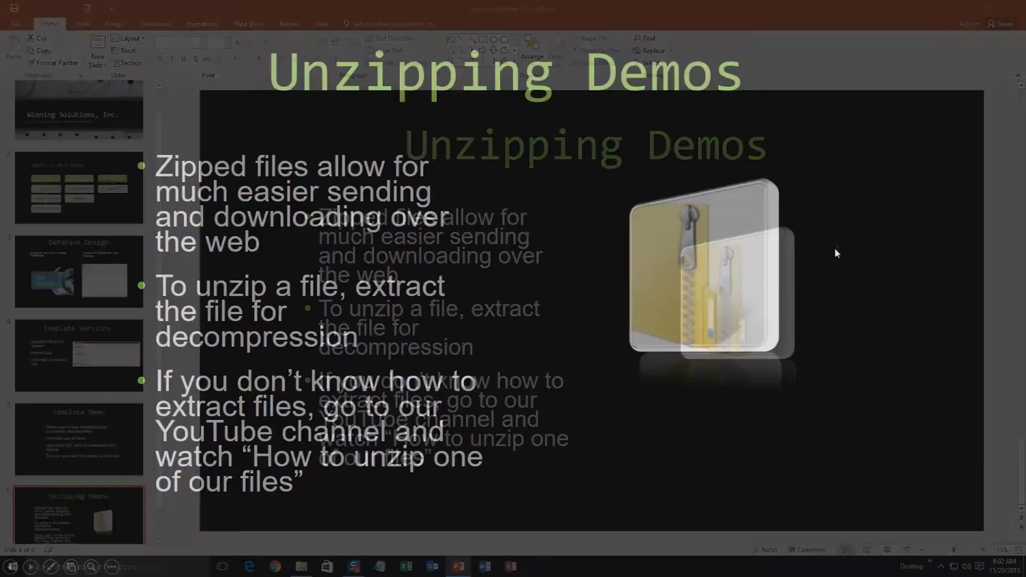
# Close PowerPoint from the Unzipping Demos slide
pyautogui.click(1001, 8)
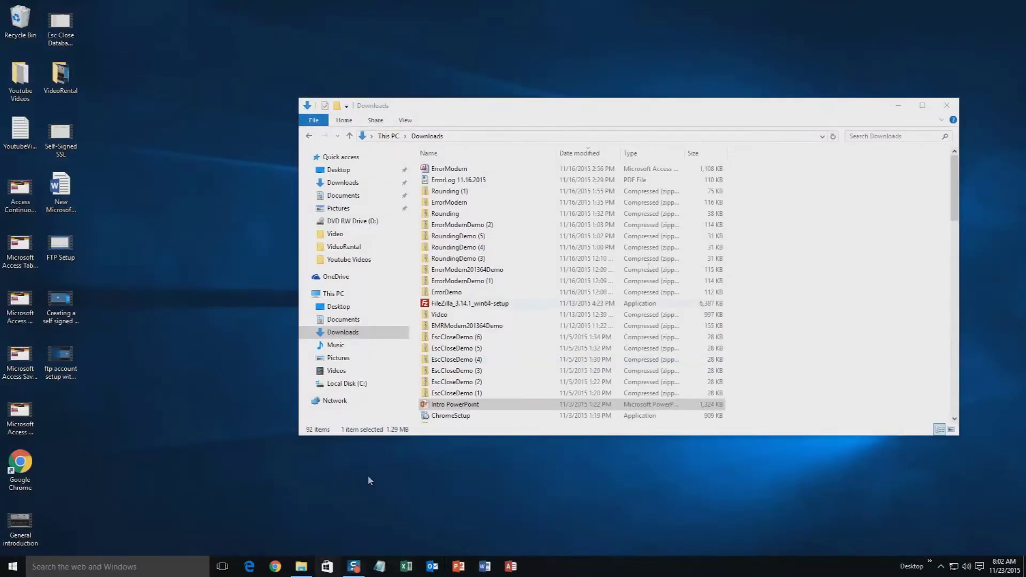
# Close Explorer, load microsoftaccessexpert.com in Chrome, and go to Database Templates - List
pyautogui.click(947, 111)
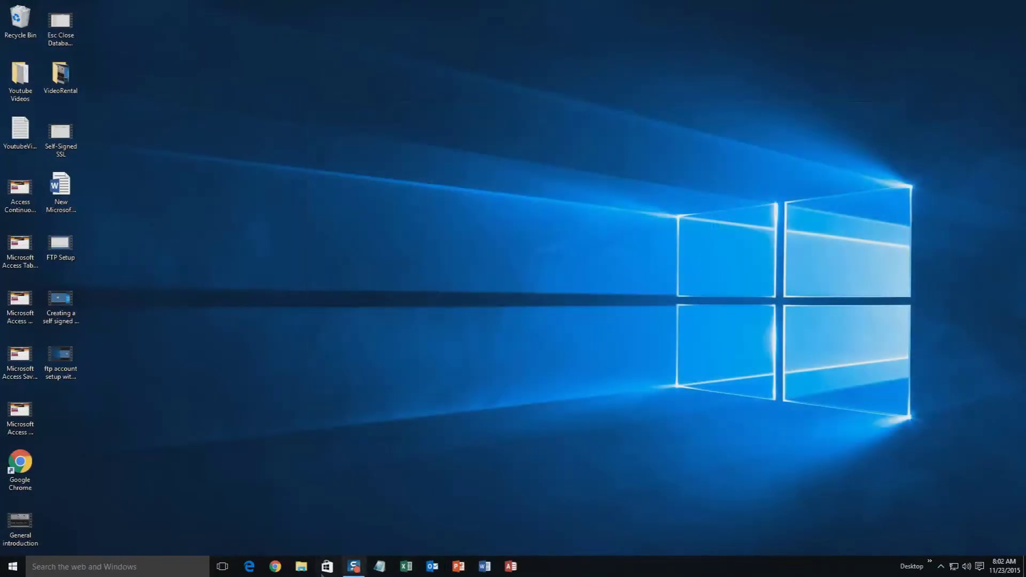
pyautogui.click(274, 566)
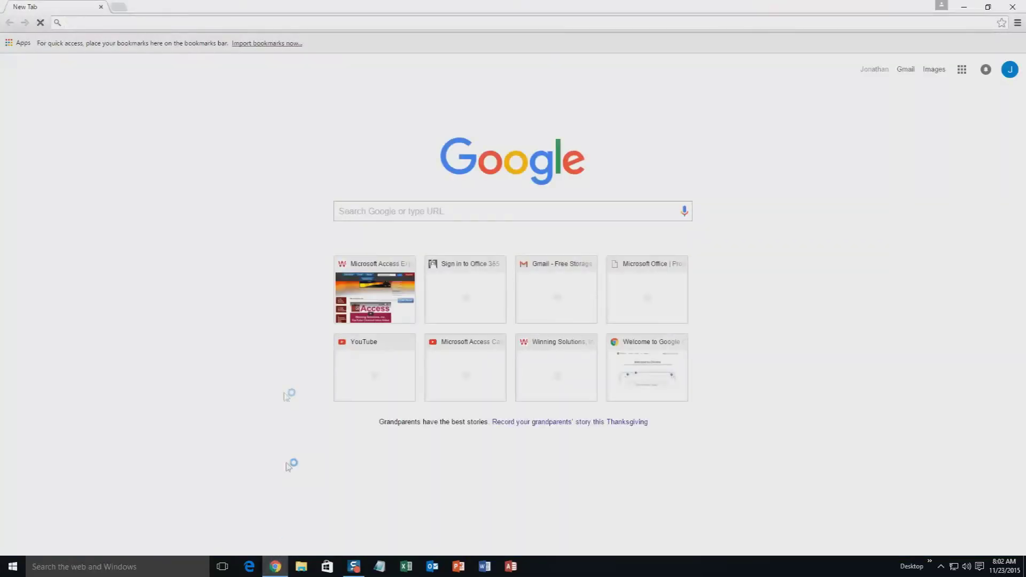
pyautogui.write('m')
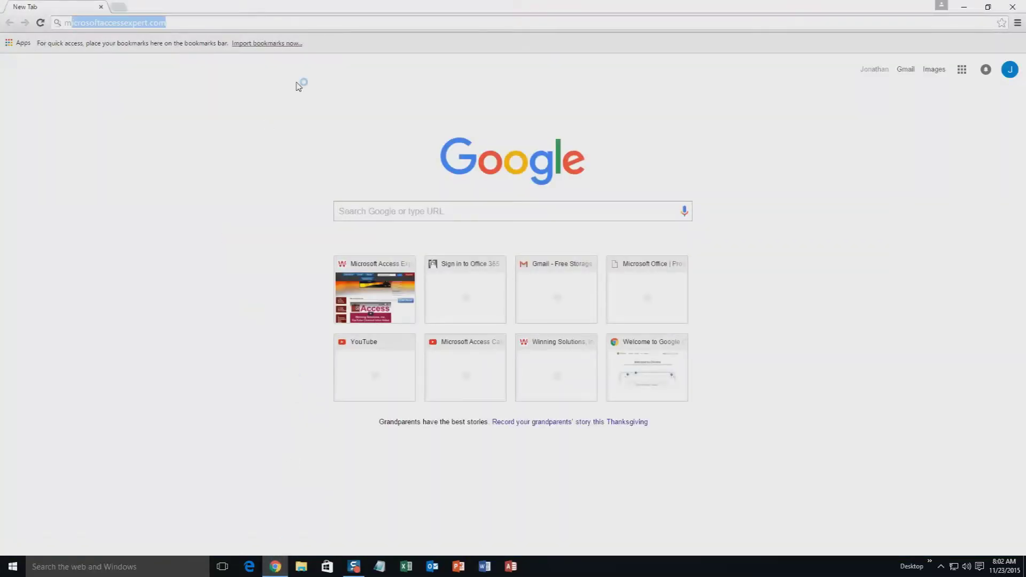
pyautogui.write('ic')
pyautogui.press('End')
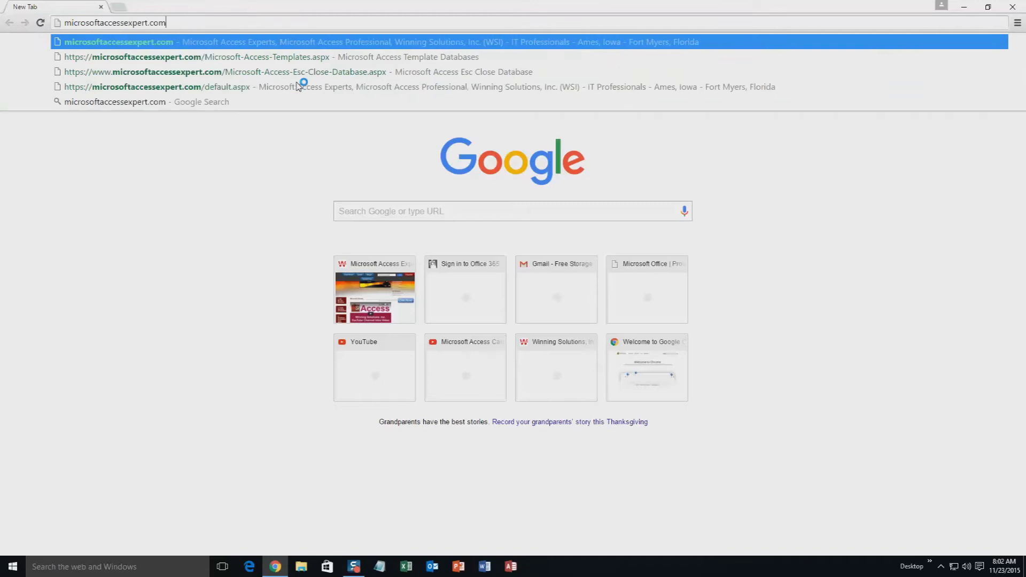
pyautogui.press('Return')
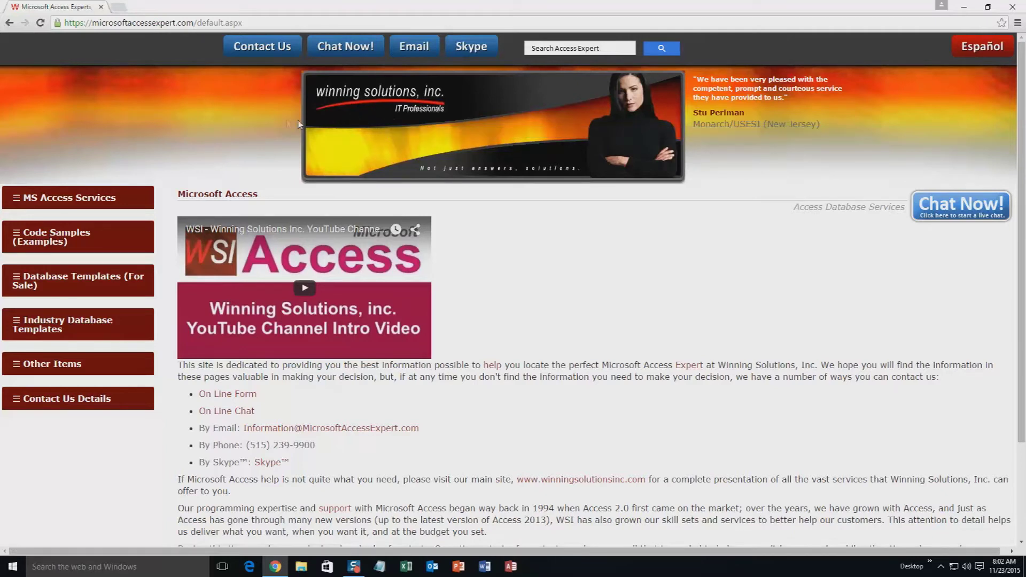
pyautogui.click(59, 282)
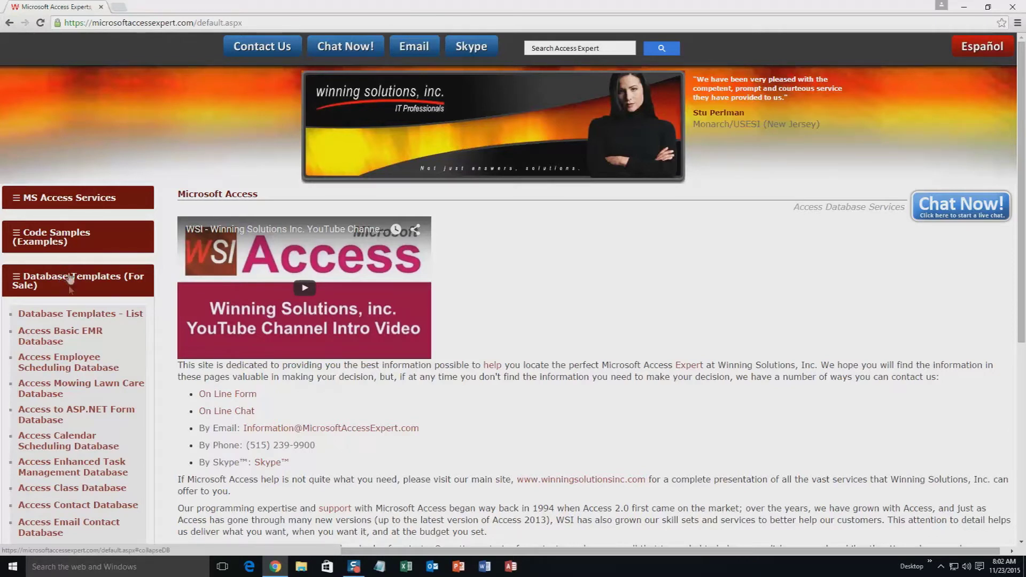
pyautogui.click(71, 316)
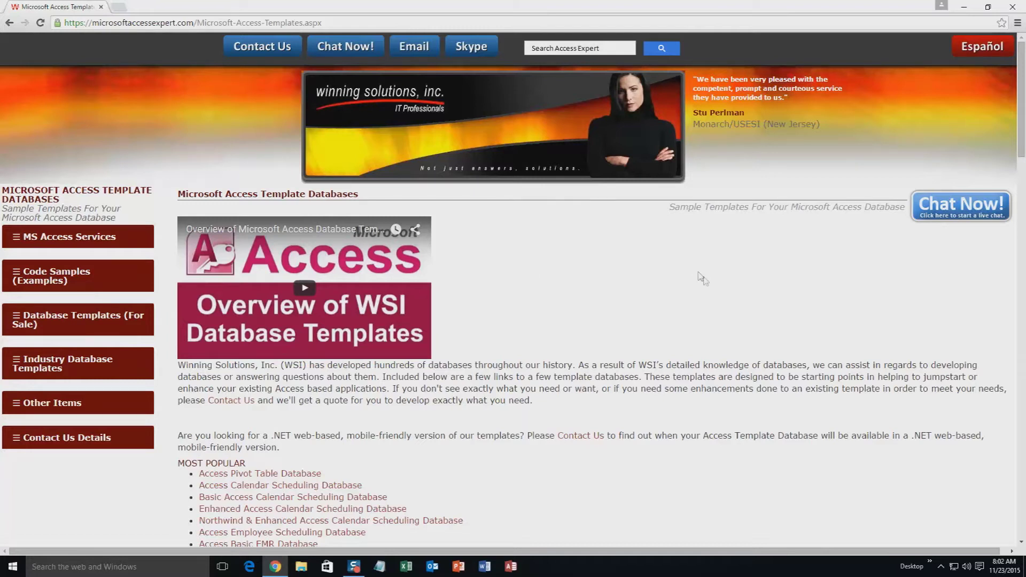
# Scroll to the Small Business section and open the Basic Purchase Order with Accounts Payable page
pyautogui.scroll(-1, 591, 341)
pyautogui.scroll(-2, 592, 341)
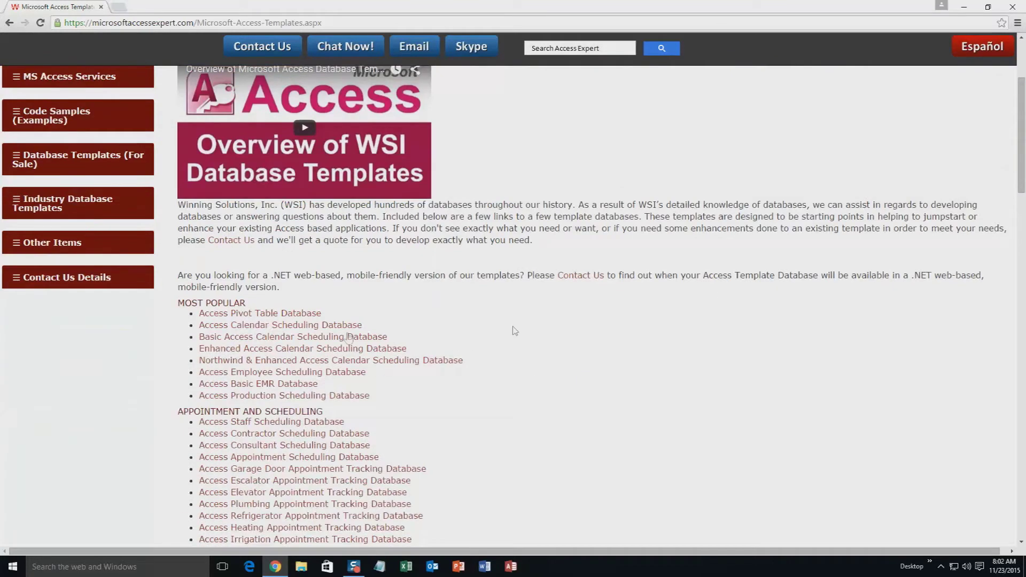
pyautogui.scroll(-4, 342, 321)
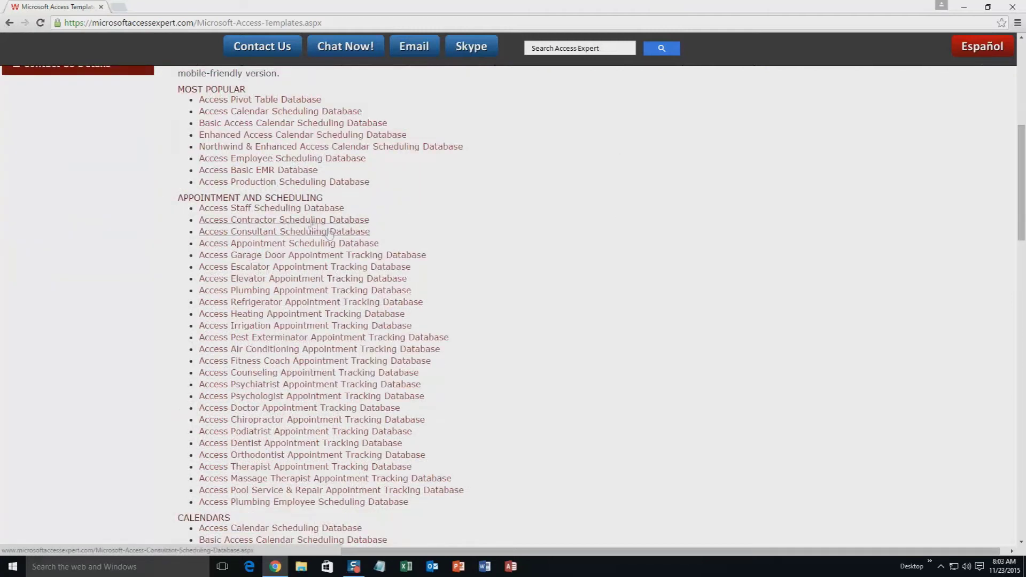
pyautogui.scroll(-3, 497, 262)
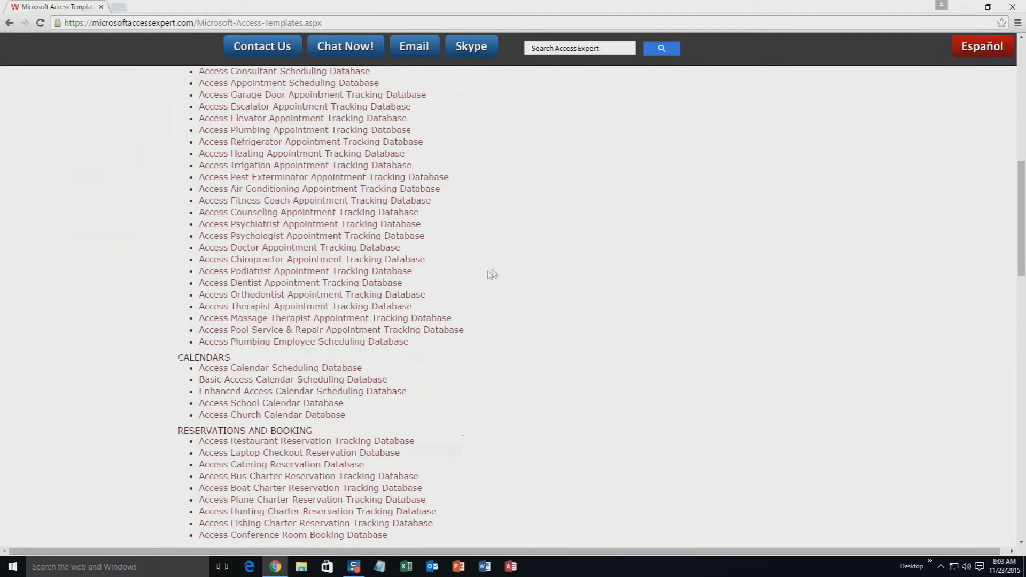
pyautogui.scroll(-2, 473, 278)
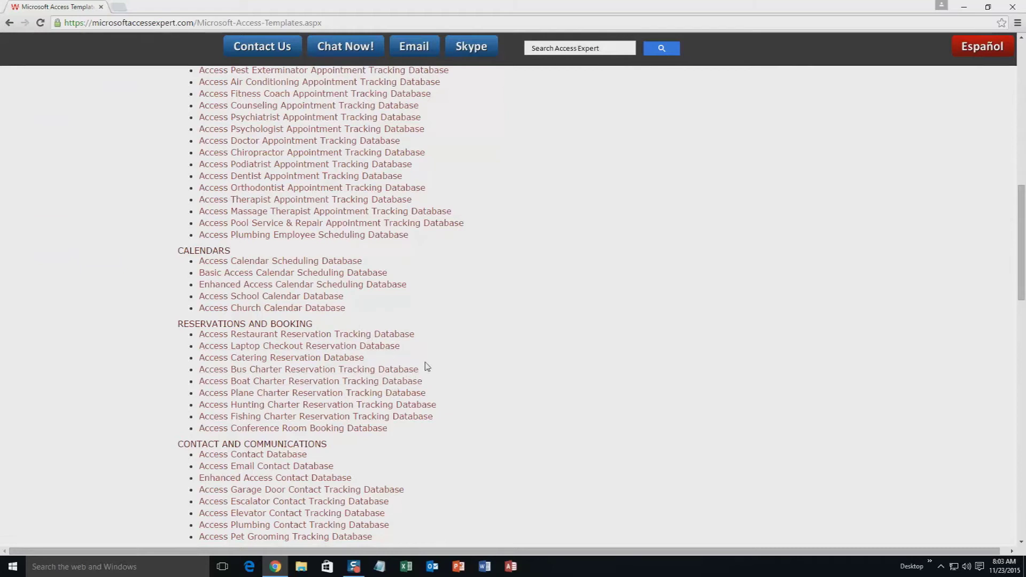
pyautogui.scroll(-3, 428, 367)
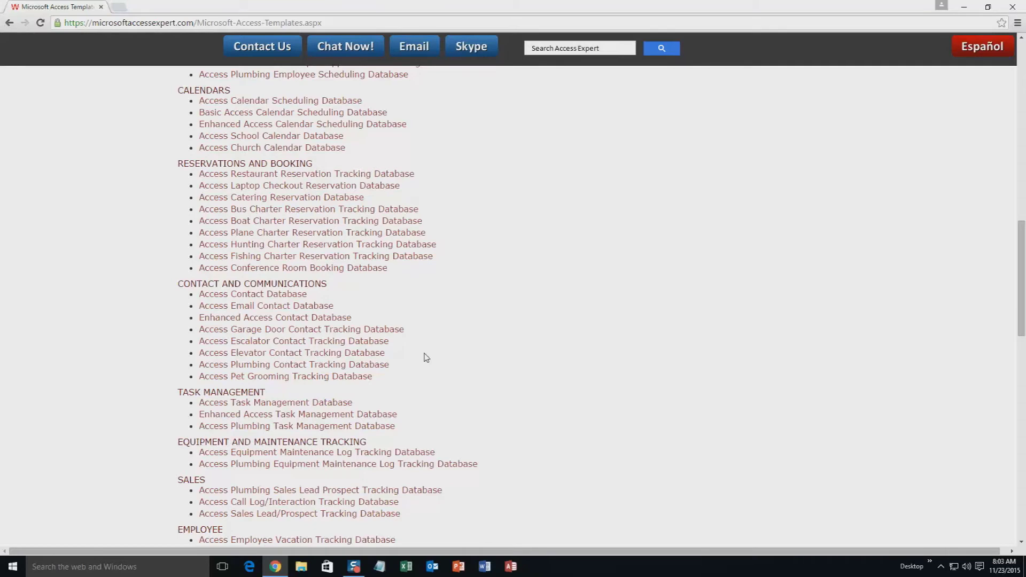
pyautogui.scroll(-3, 428, 359)
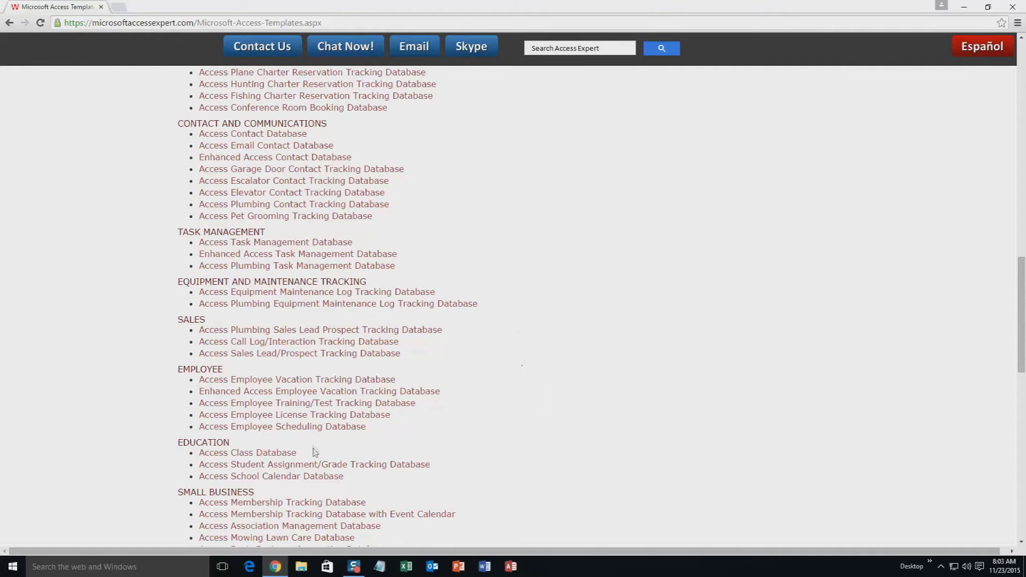
pyautogui.scroll(-3, 555, 390)
pyautogui.scroll(-4, 559, 390)
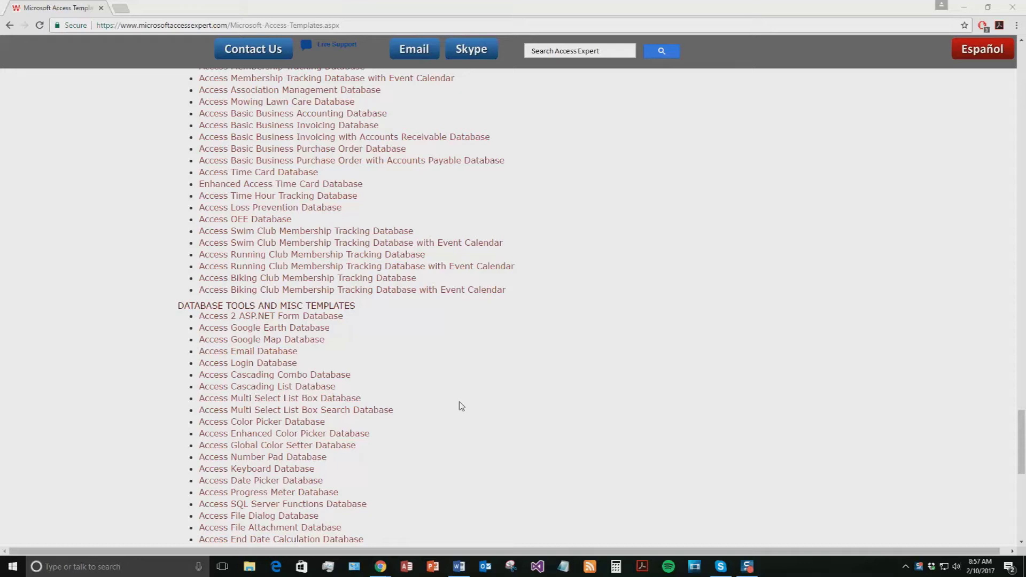
pyautogui.scroll(4, 536, 406)
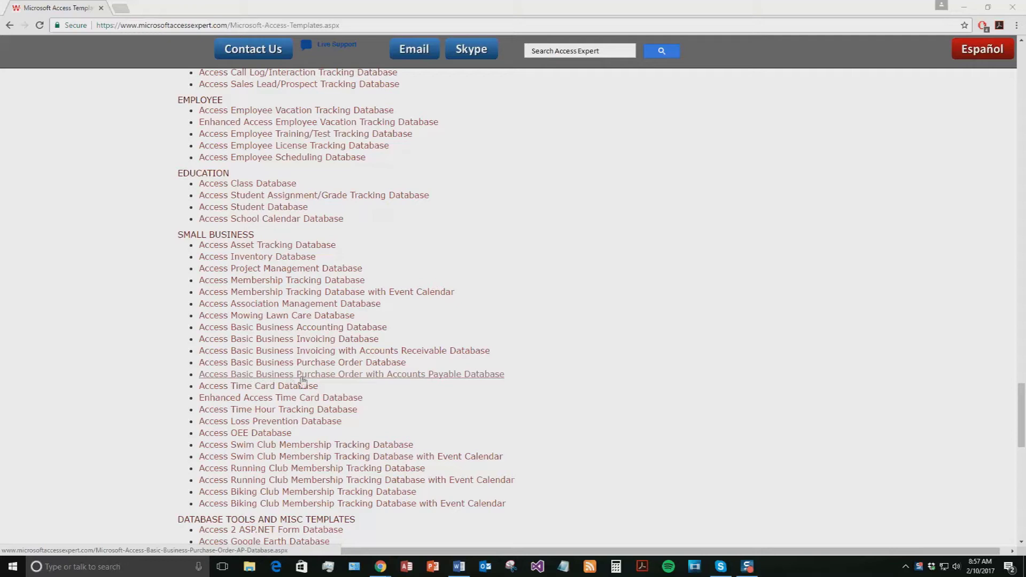
pyautogui.click(427, 379)
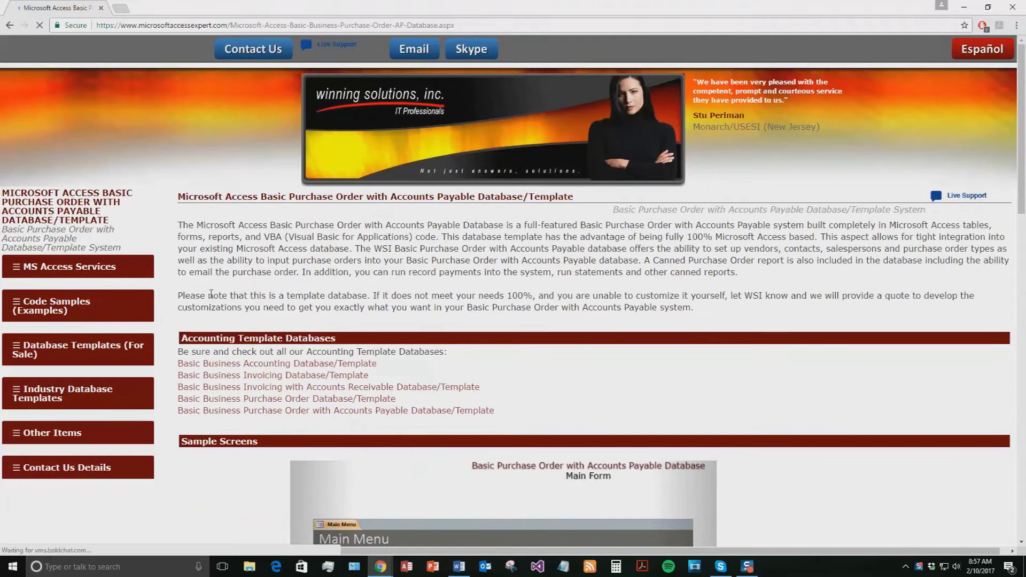
# Download the Access 2010/2013/2016 demo zip and open it from the download bar
pyautogui.scroll(-8, 212, 297)
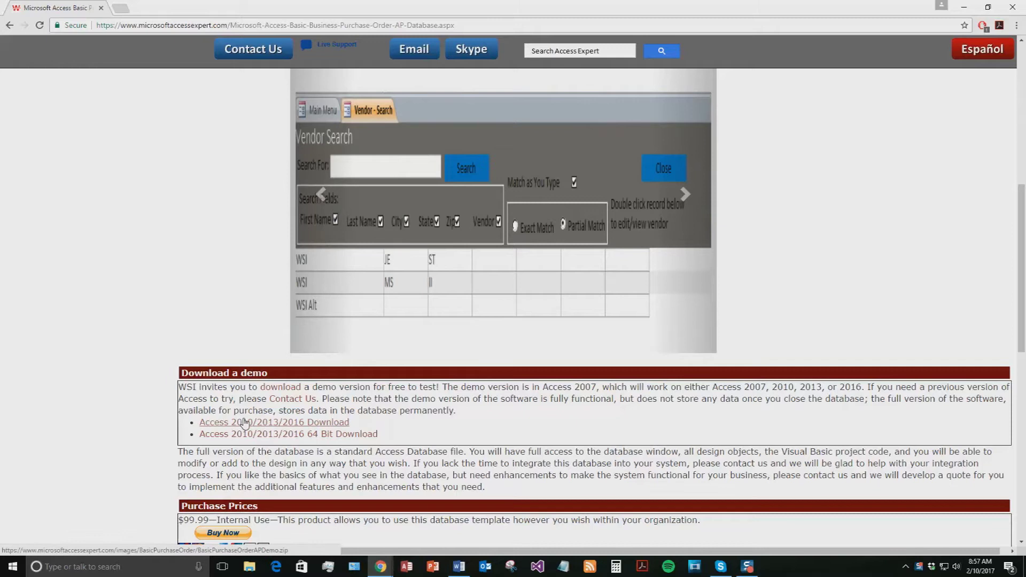
pyautogui.click(244, 422)
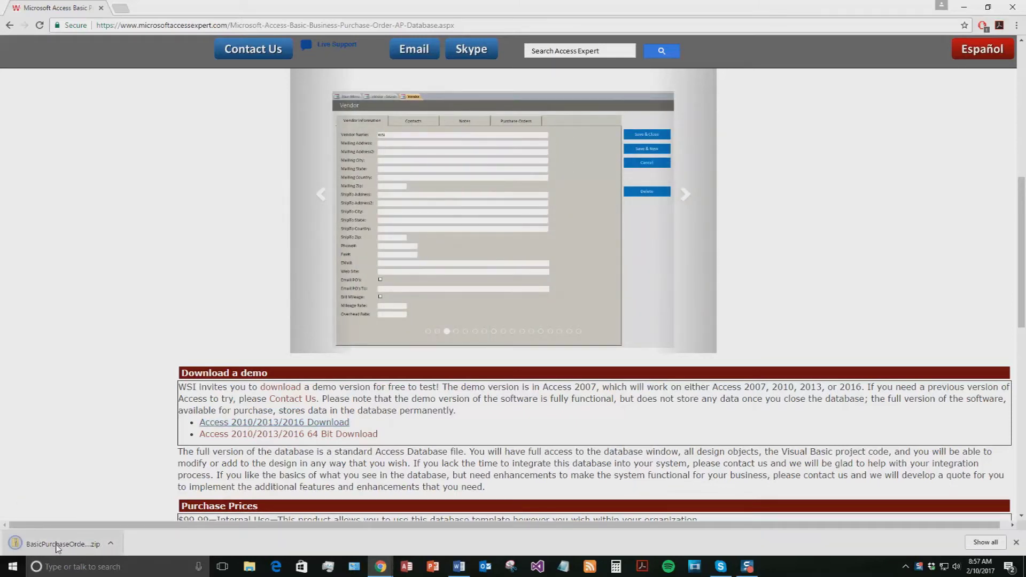
pyautogui.click(58, 545)
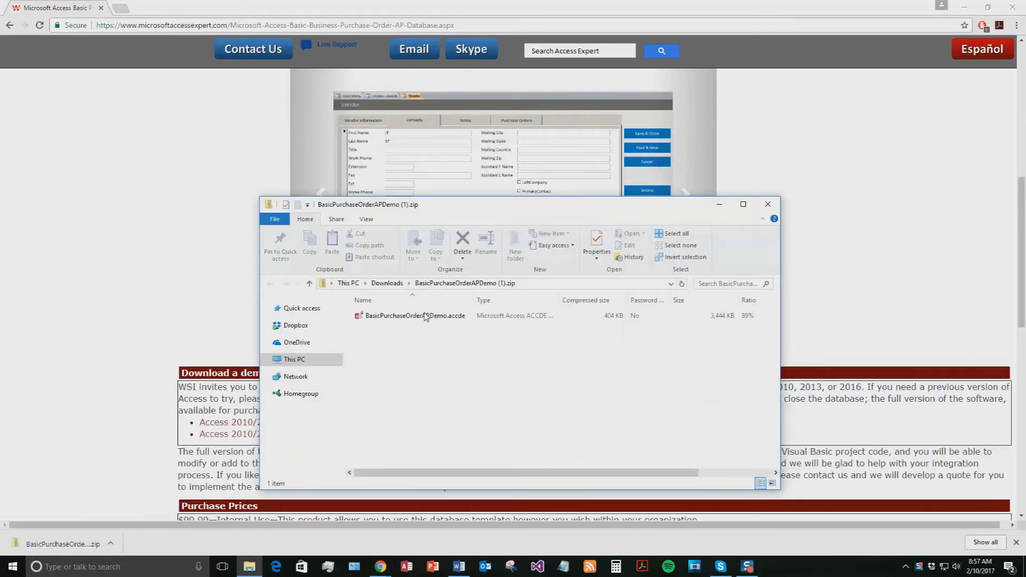
# Extract all files from the demo zip and open BasicPurchaseOrderAPDemo.accde
pyautogui.click(426, 316)
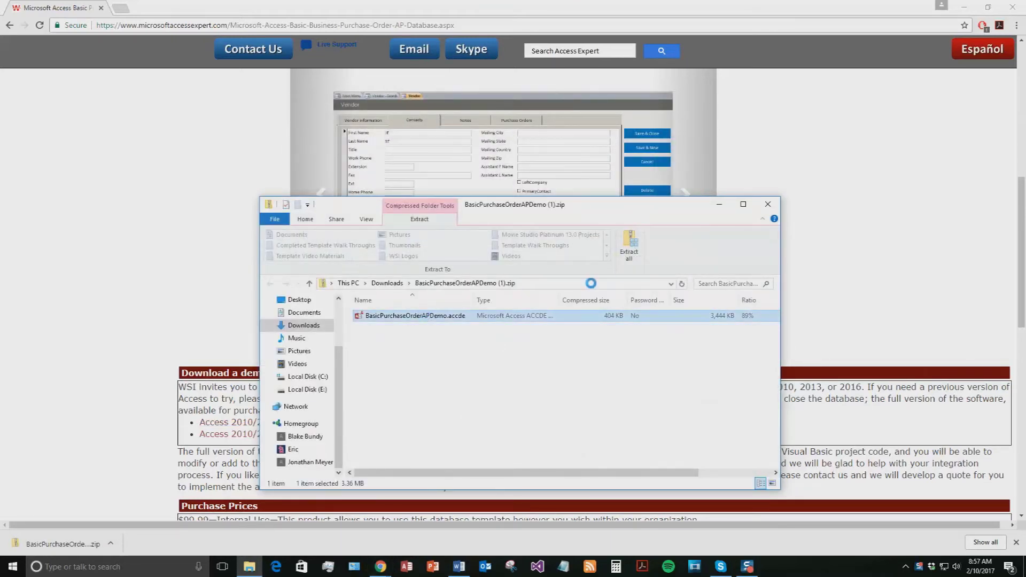
pyautogui.click(633, 251)
pyautogui.click(609, 388)
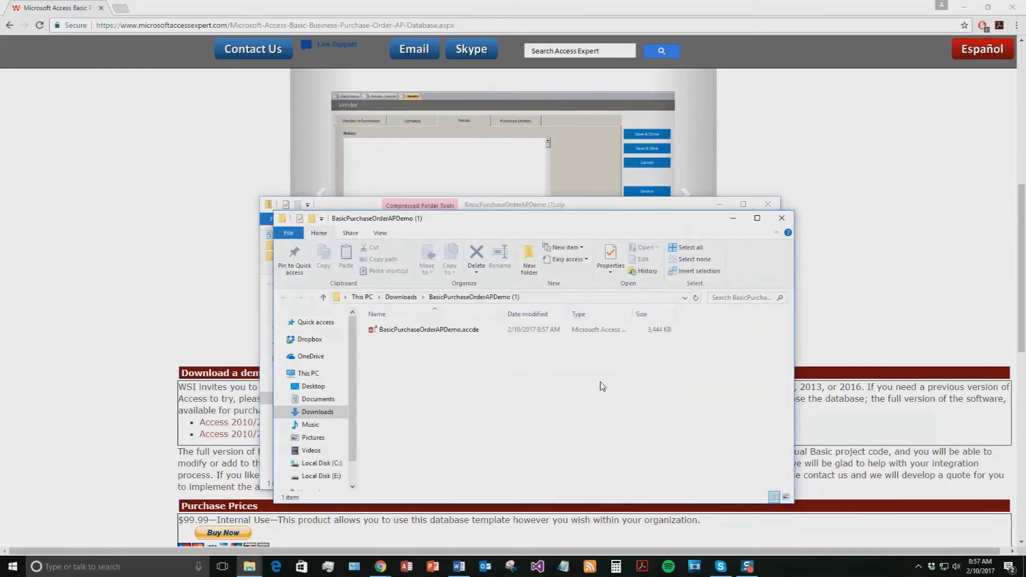
pyautogui.doubleClick(433, 330)
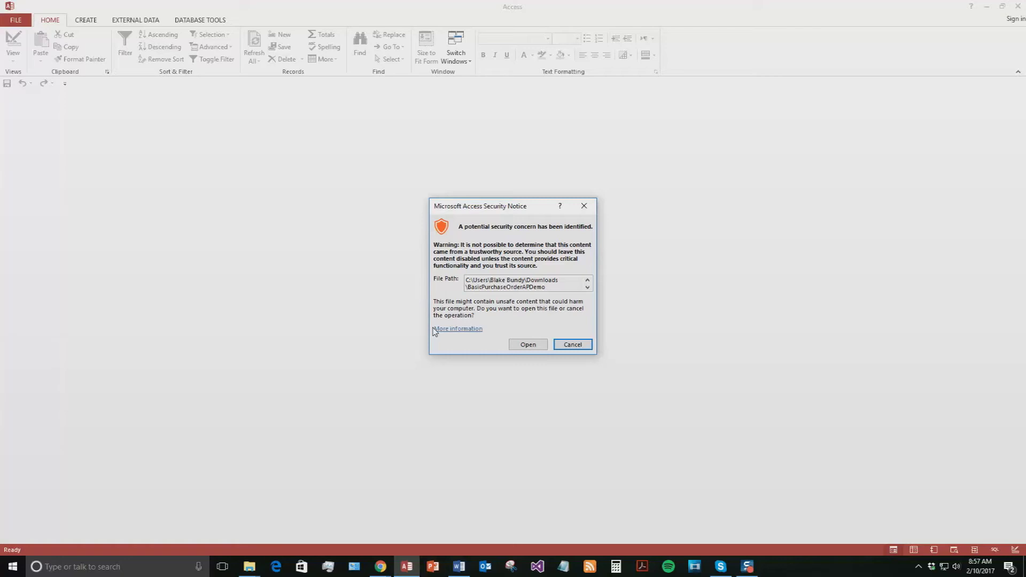
# Allow the database through the security notice, dismiss the demo notice, and choose Add New Vendor
pyautogui.click(527, 345)
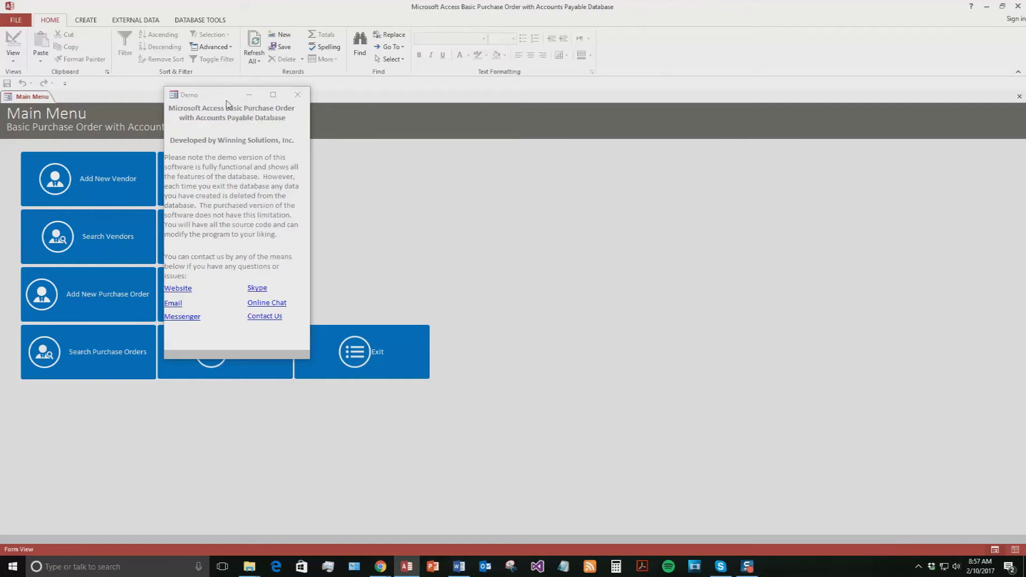
pyautogui.moveTo(233, 99); pyautogui.dragTo(471, 132)
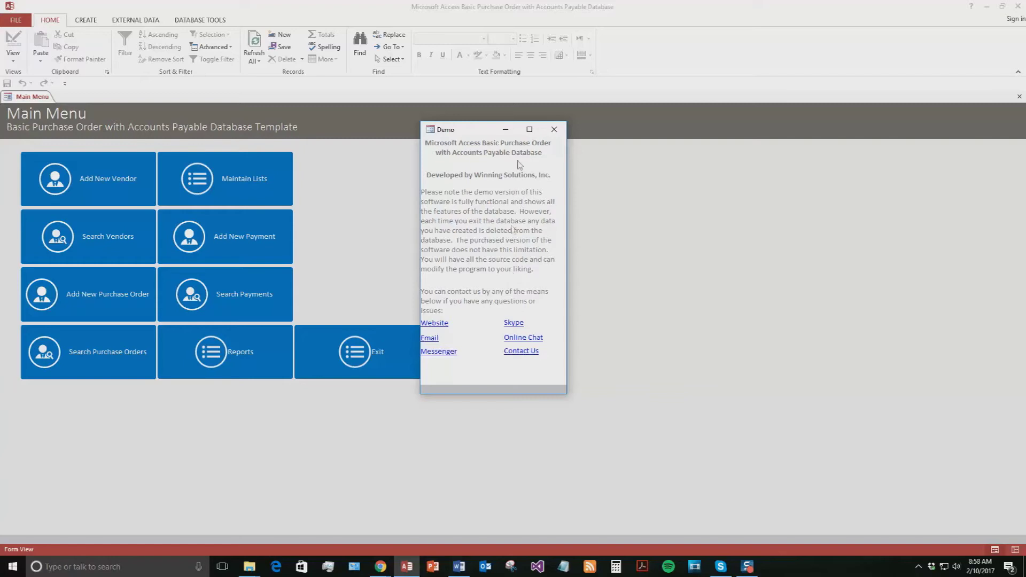
pyautogui.click(555, 134)
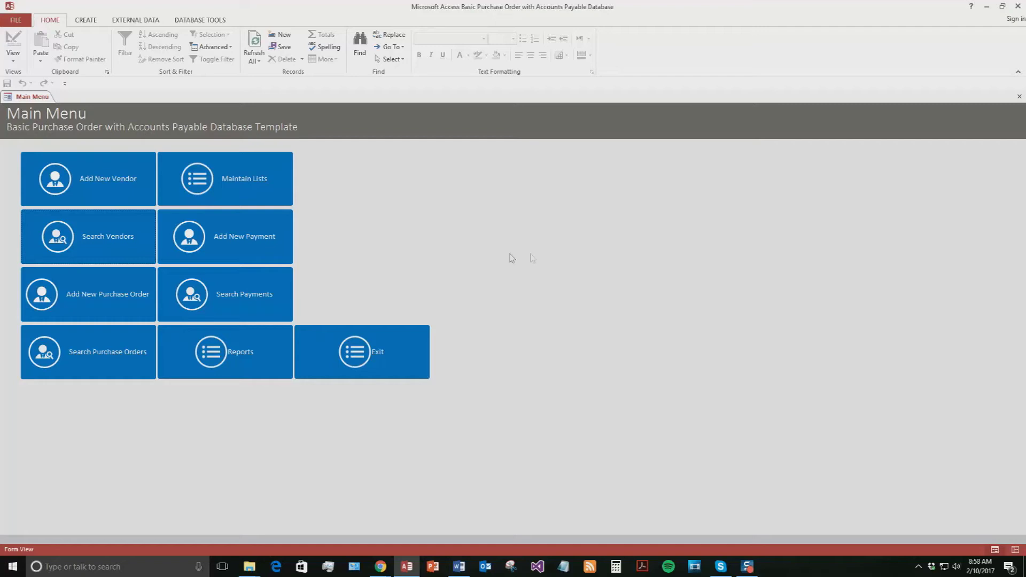
pyautogui.click(127, 184)
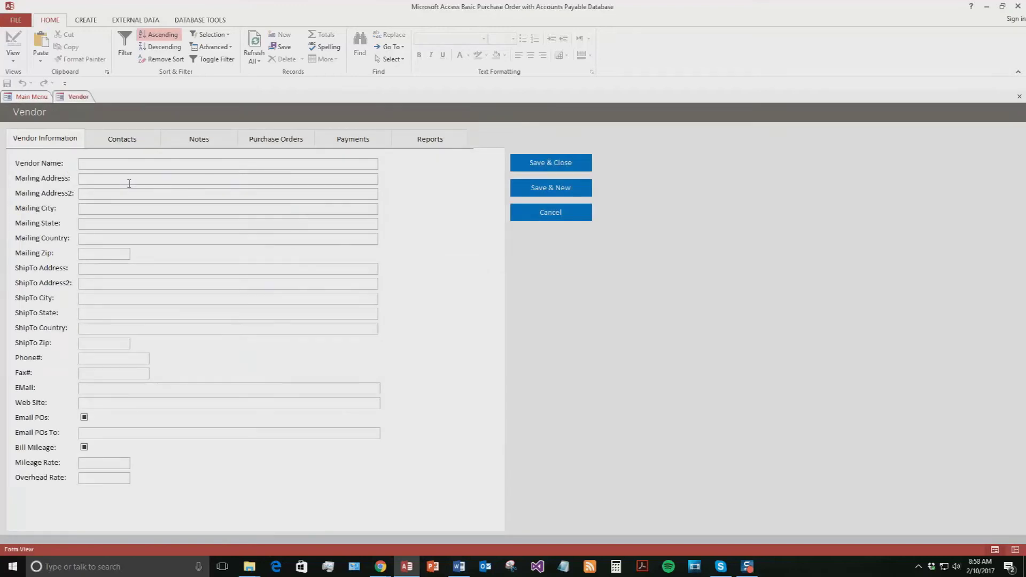
# Name the new vendor 'Test' and fill in its e-mail address
pyautogui.write('Test')
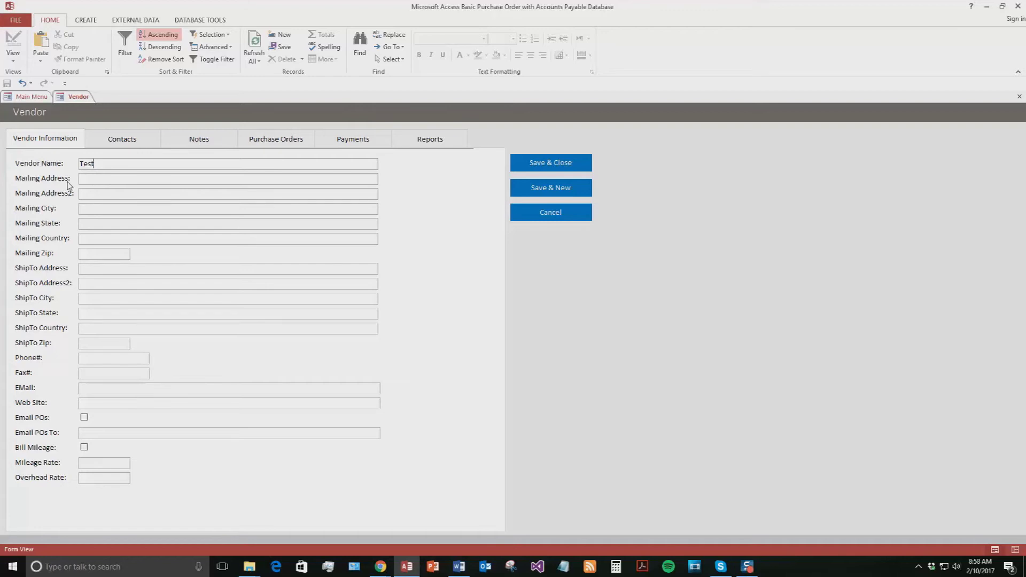
pyautogui.click(102, 385)
pyautogui.write('test')
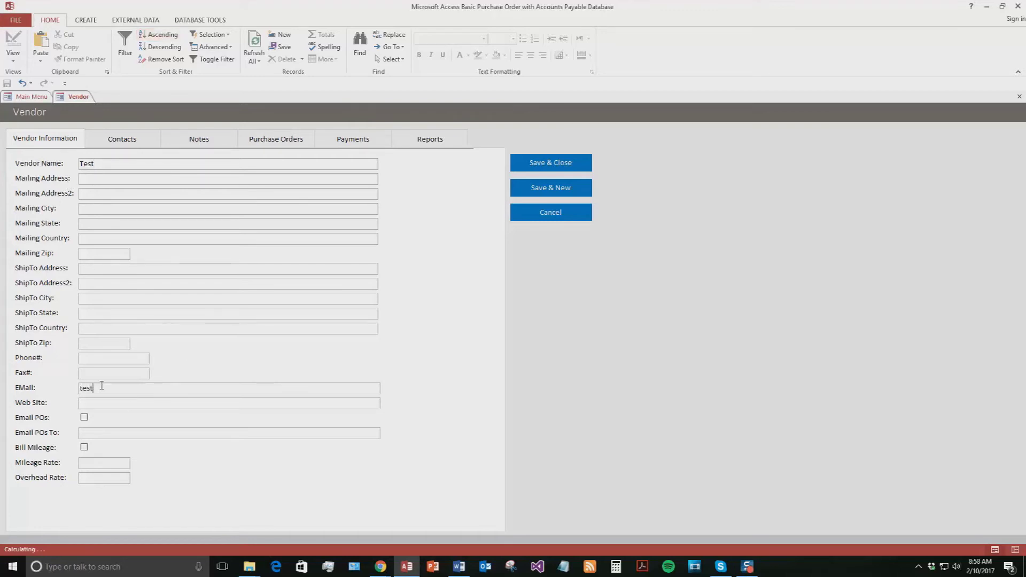
pyautogui.write('@test.com')
# Review the Contacts, Notes, Purchase Orders, Payments and Reports tabs, then save and close the vendor
pyautogui.click(119, 141)
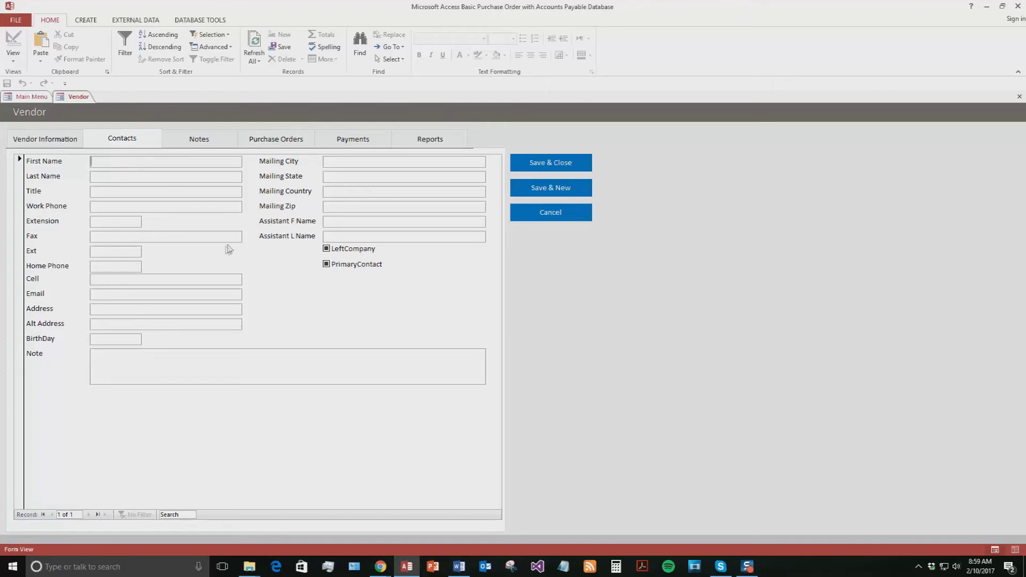
pyautogui.click(196, 139)
pyautogui.click(276, 138)
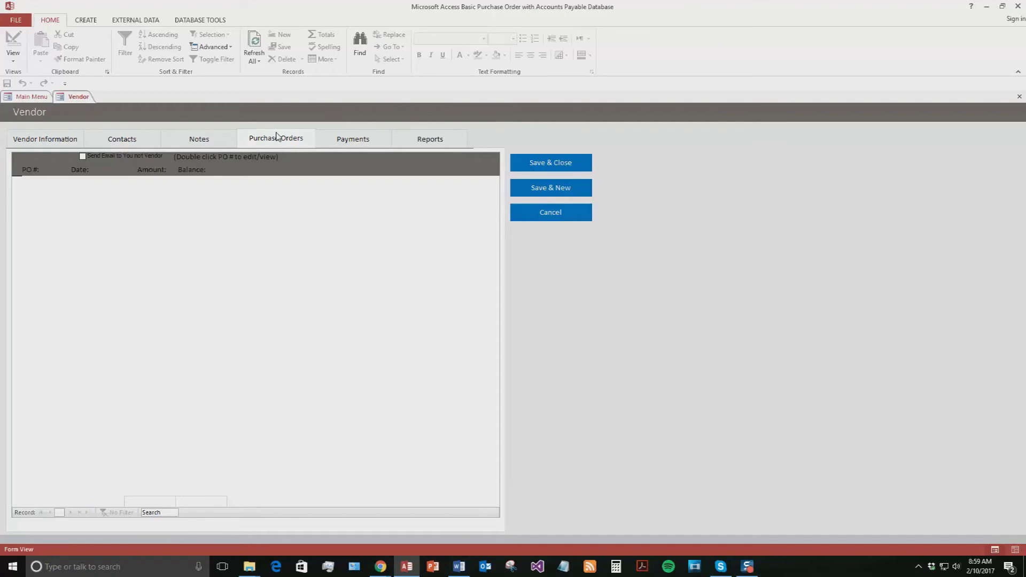
pyautogui.click(336, 140)
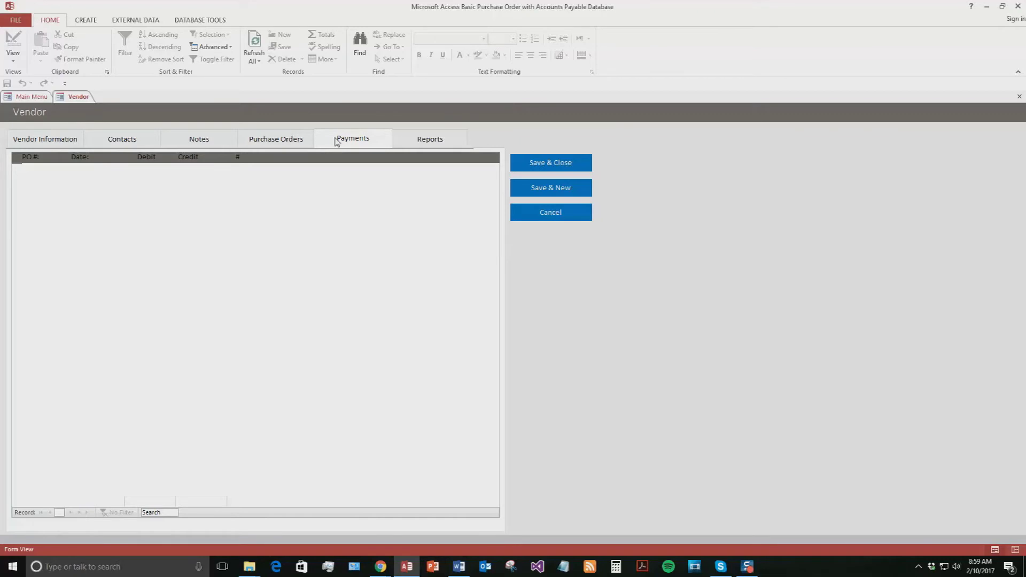
pyautogui.click(418, 140)
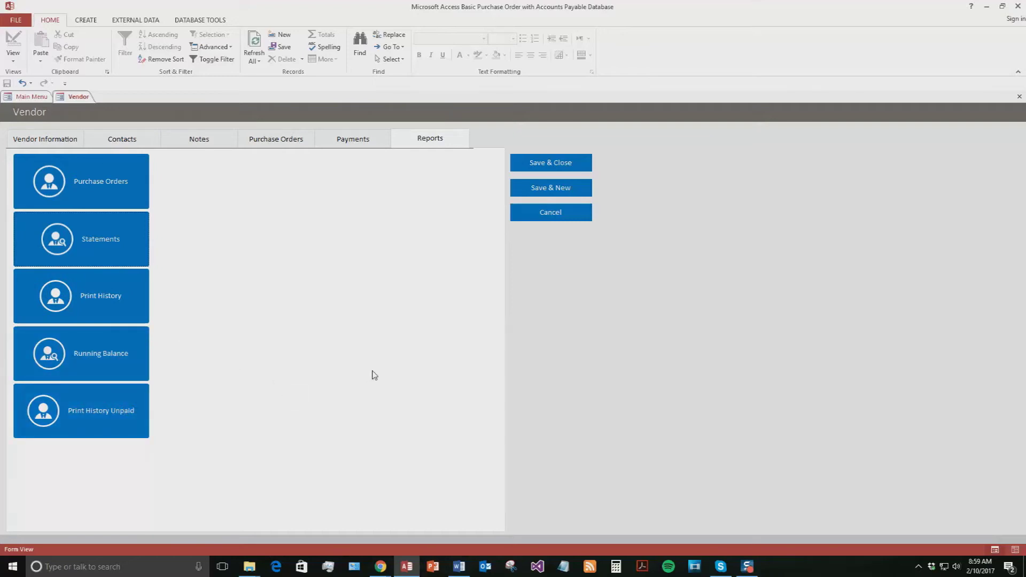
pyautogui.click(573, 164)
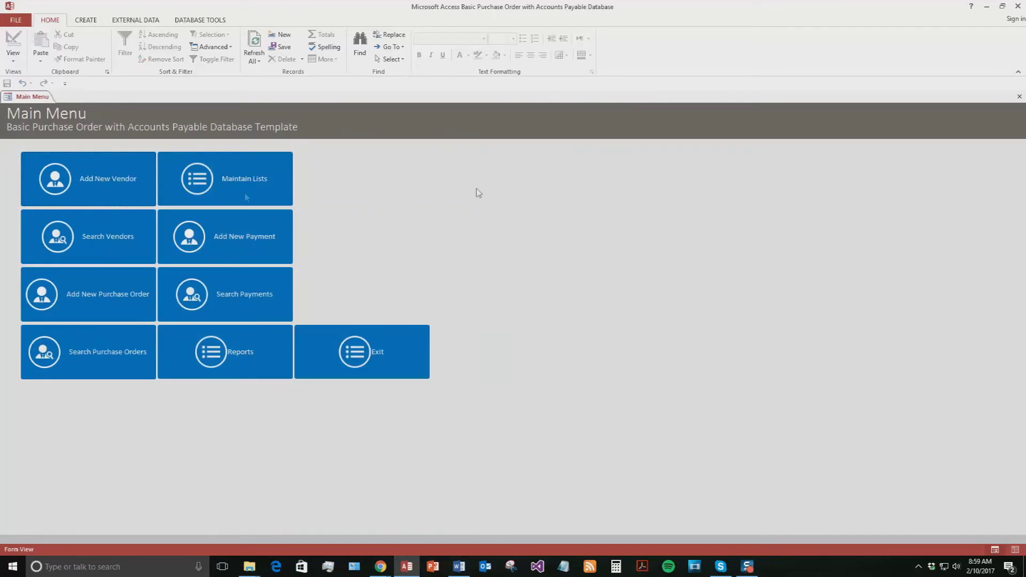
# Search vendors for 'Test' and open the matching vendor record
pyautogui.click(78, 238)
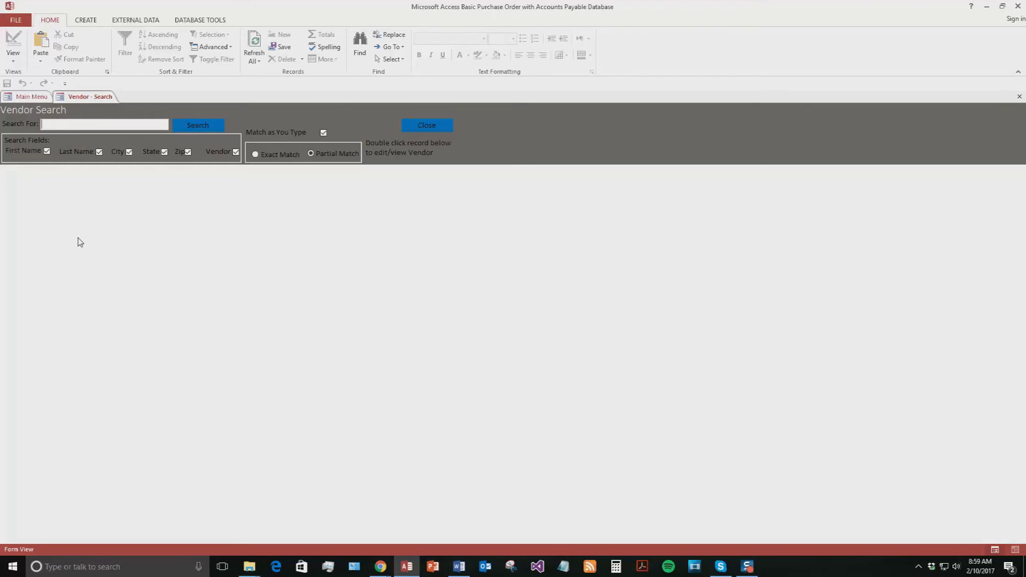
pyautogui.write('Test')
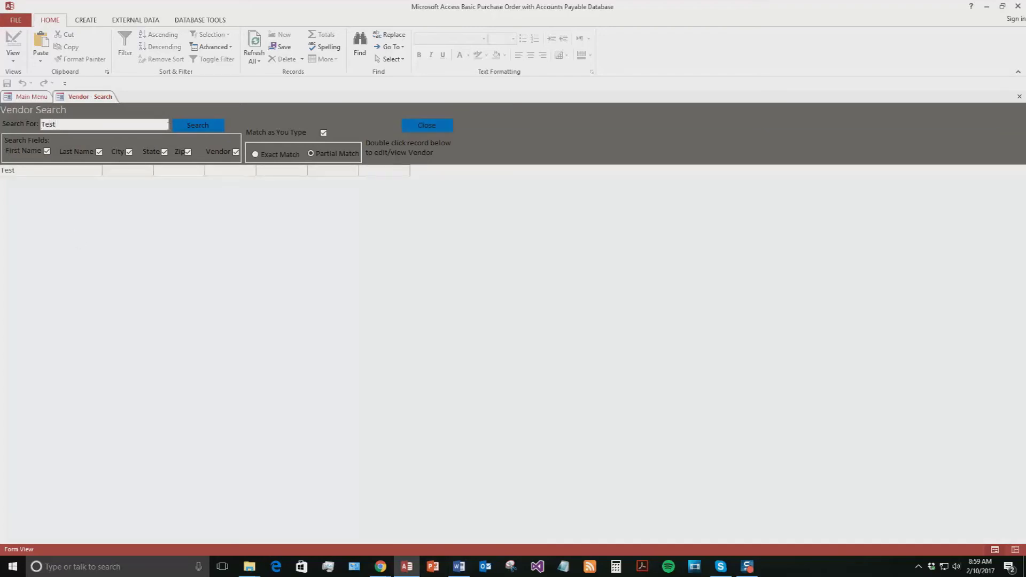
pyautogui.click(183, 127)
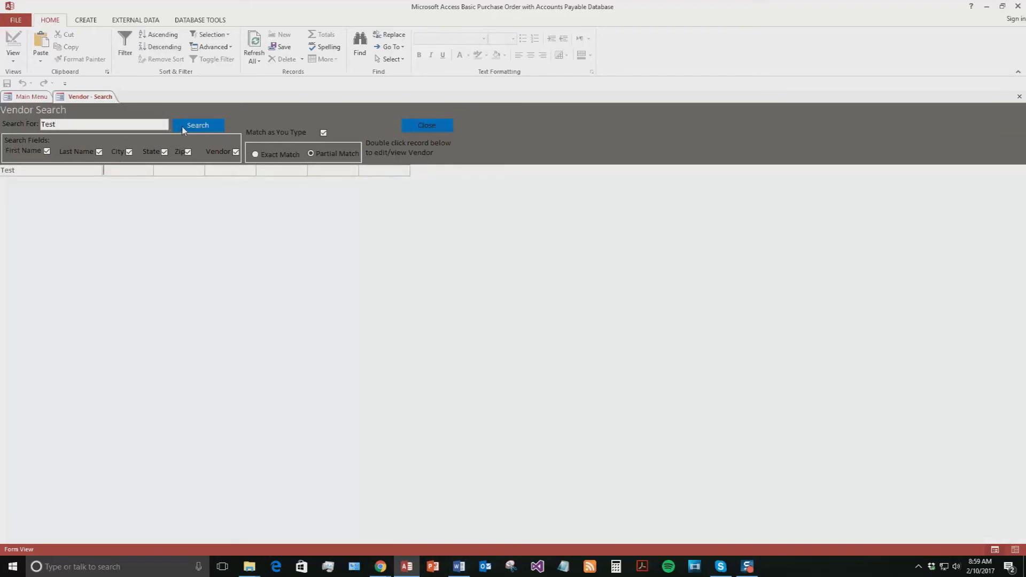
pyautogui.doubleClick(20, 170)
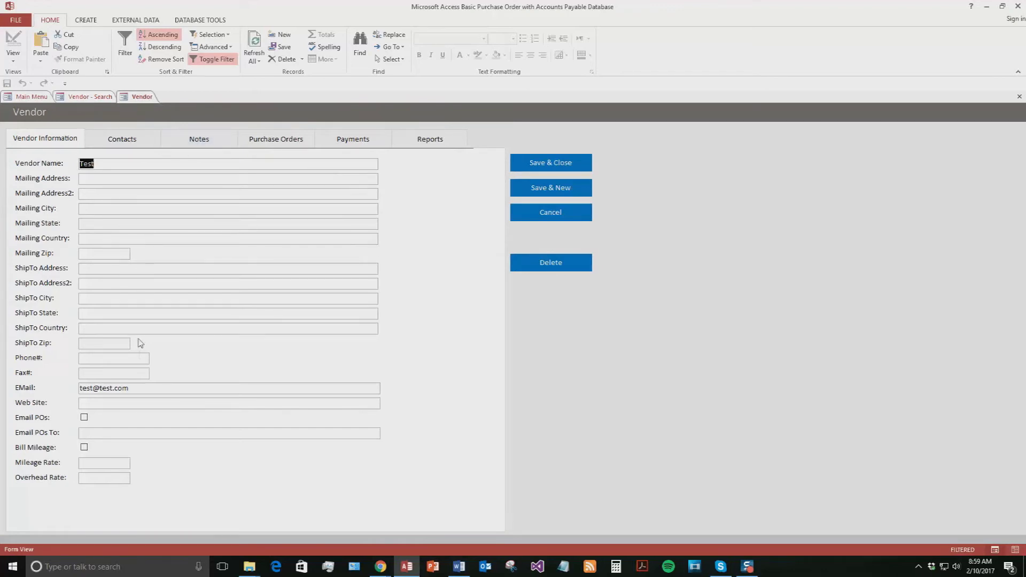
# Enter the vendor's mailing address, save and close the record, then bring up the search tab's options
pyautogui.click(131, 138)
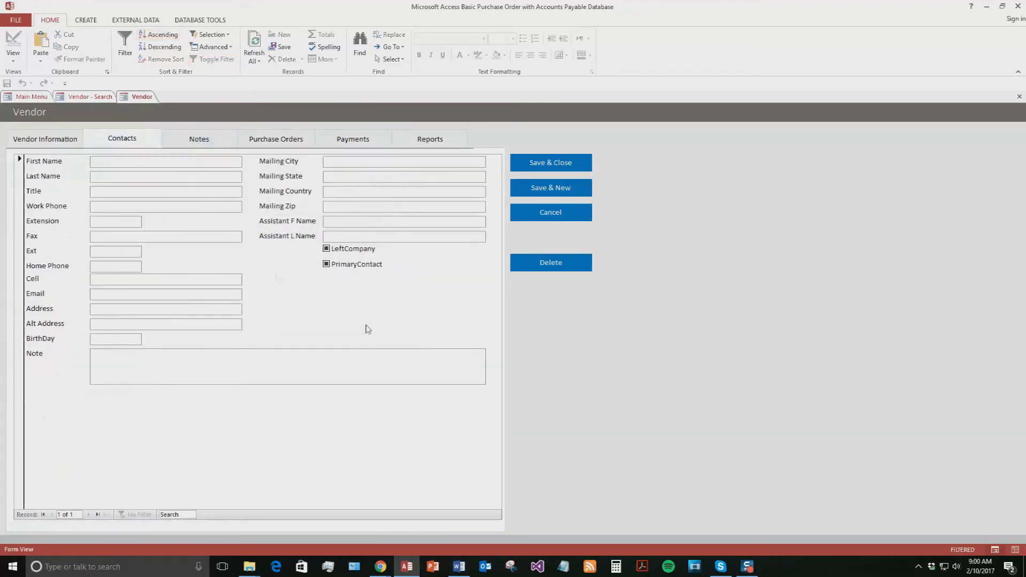
pyautogui.click(47, 135)
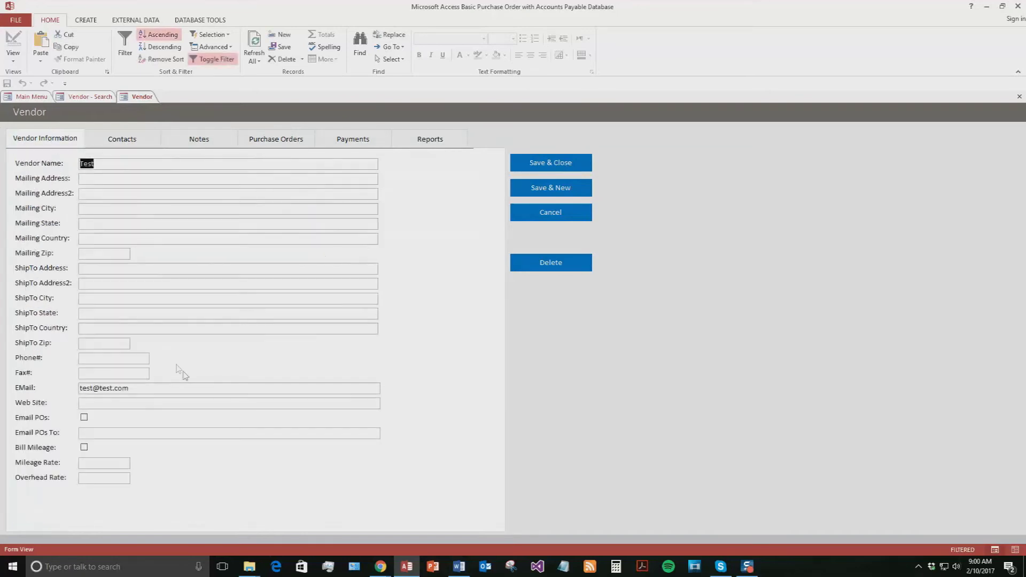
pyautogui.click(97, 177)
pyautogui.write('1212 ')
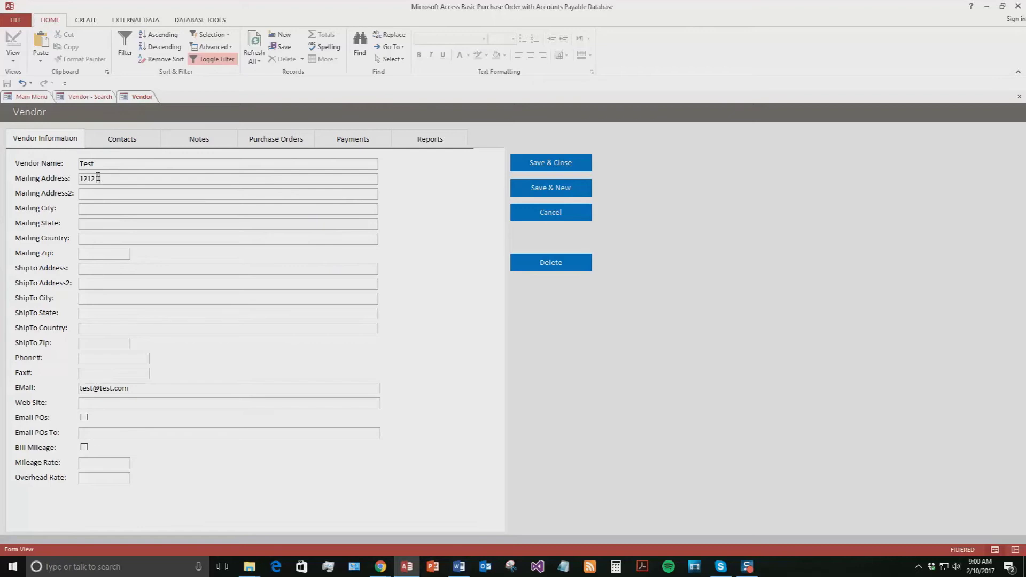
pyautogui.write('Test Road')
pyautogui.click(546, 162)
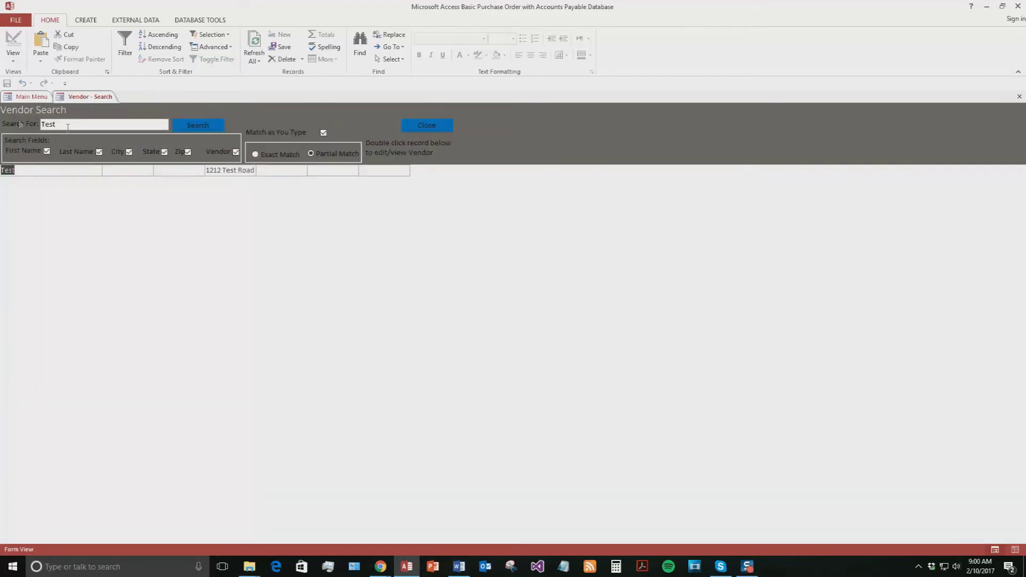
pyautogui.rightClick(100, 98)
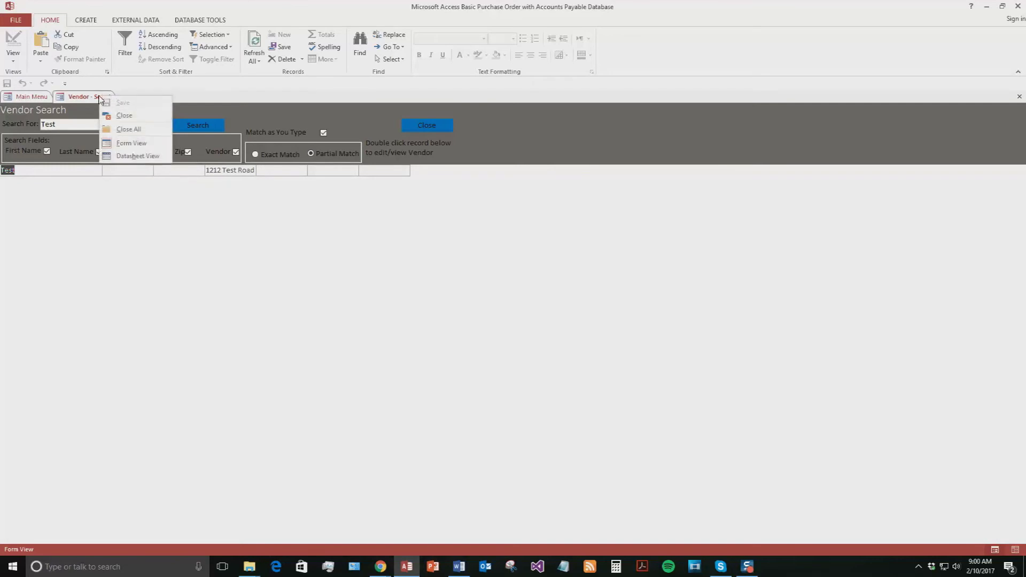
# Close the vendor search and start a new purchase order with PO # 1, due 2/11/2017
pyautogui.click(124, 115)
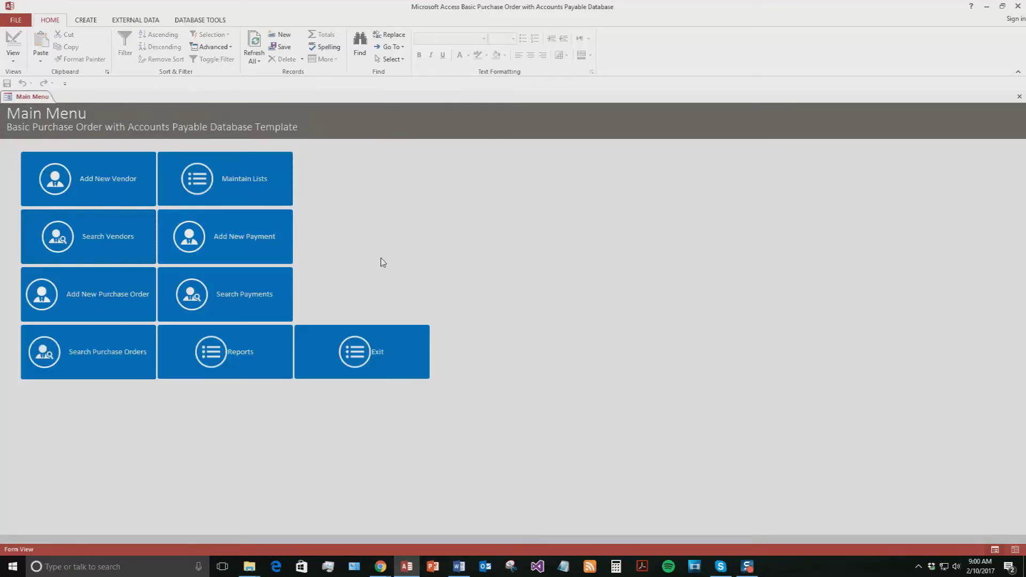
pyautogui.click(107, 303)
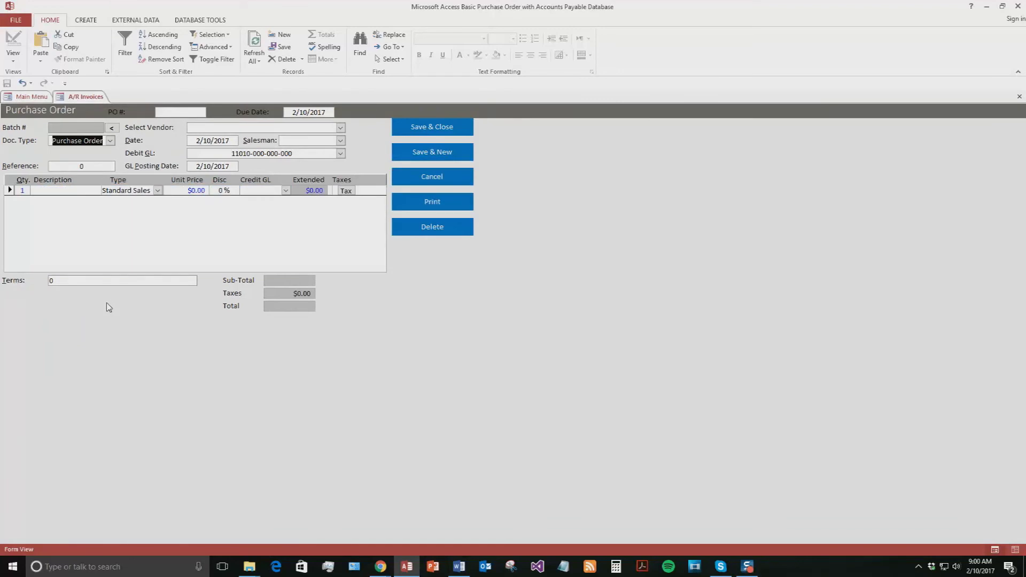
pyautogui.click(178, 112)
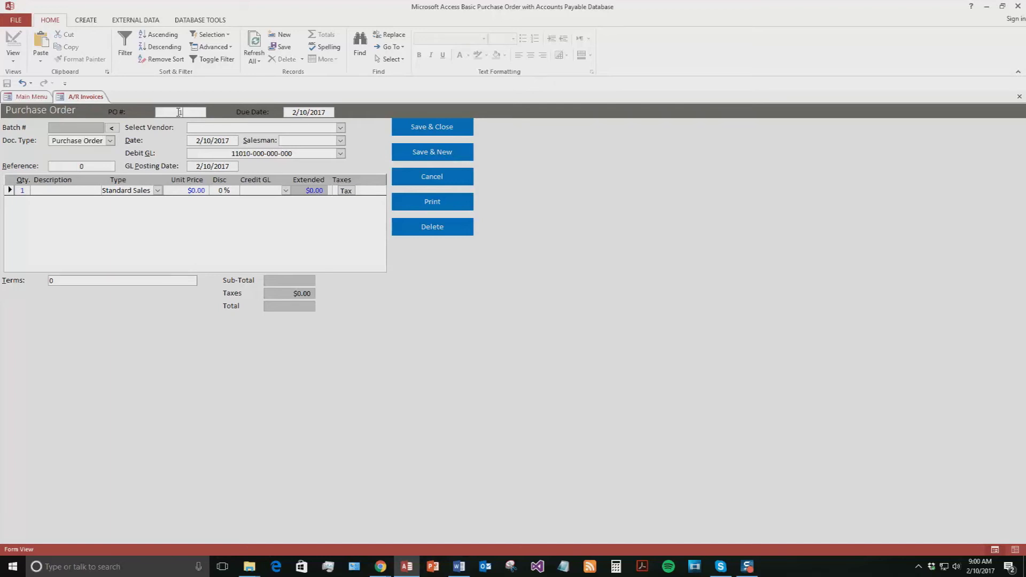
pyautogui.write('1')
pyautogui.click(308, 111)
pyautogui.press('BackSpace')
pyautogui.write('1')
pyautogui.hotkey('alt', 'Down')
pyautogui.hotkey('alt', 'Down')
pyautogui.hotkey('alt', 'Down')
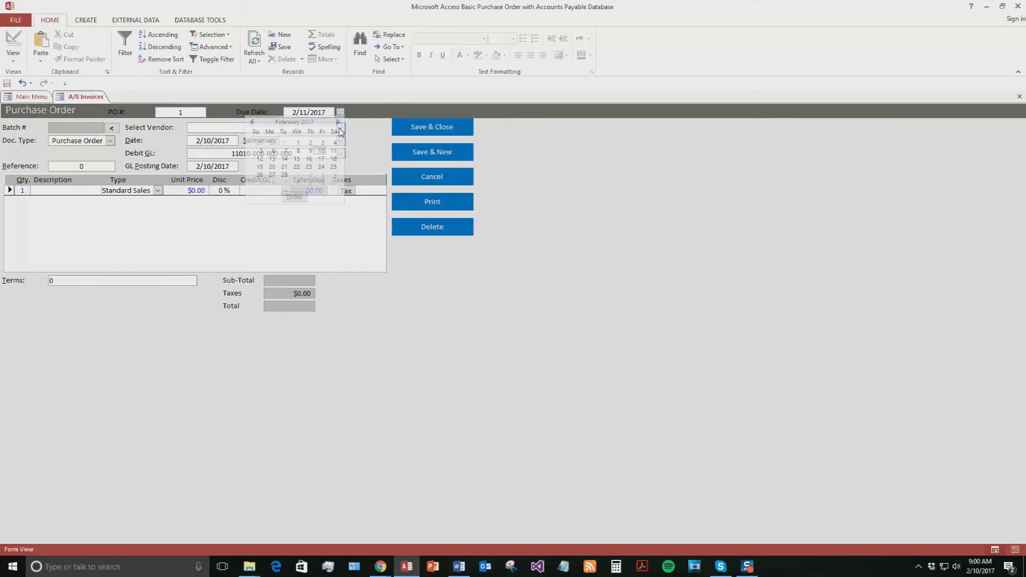
pyautogui.hotkey('alt', 'Down')
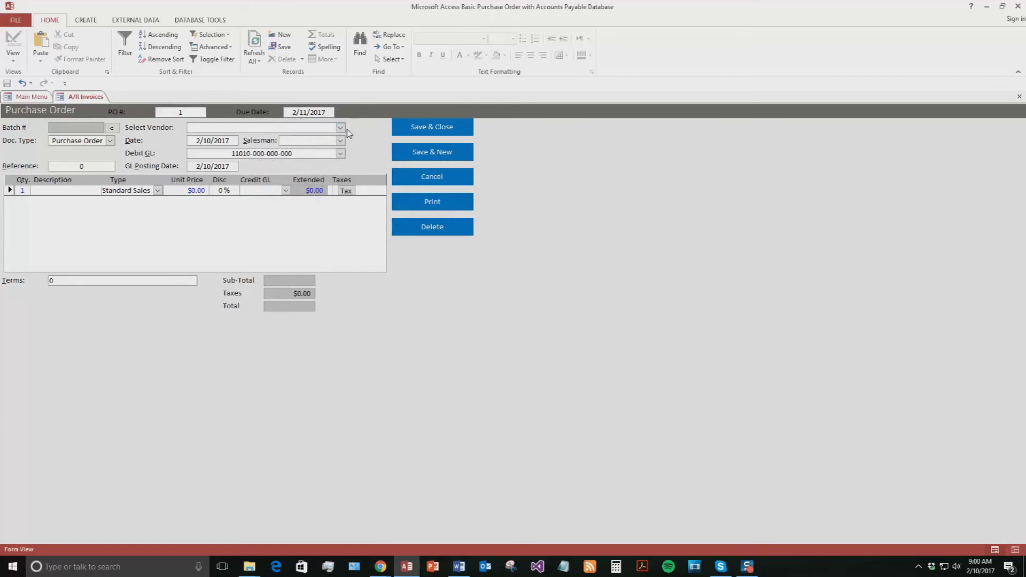
# Select Test as the vendor, keep the Purchase Order document type, and assign the first salesman
pyautogui.click(340, 127)
pyautogui.click(217, 138)
pyautogui.click(110, 140)
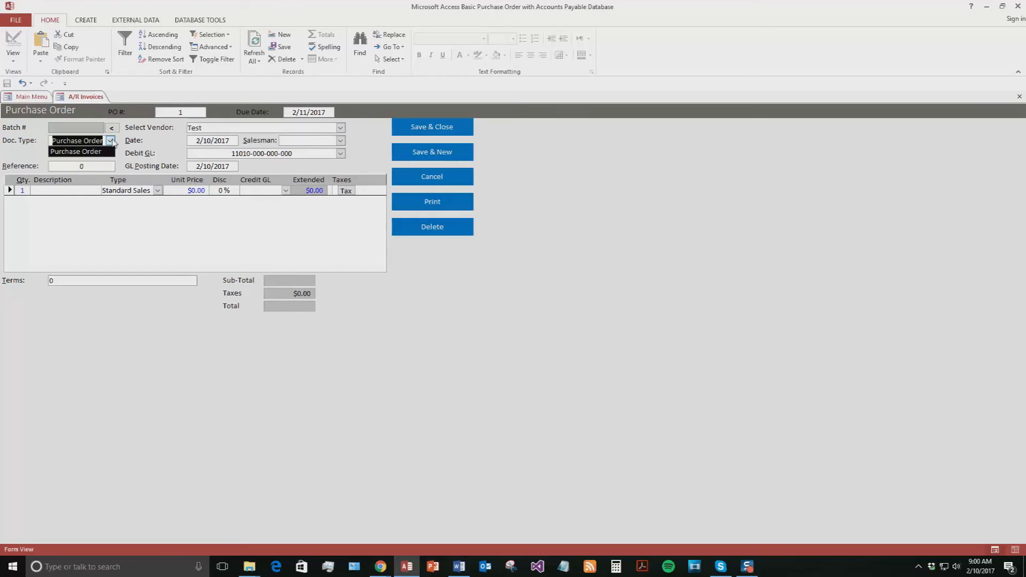
pyautogui.click(112, 141)
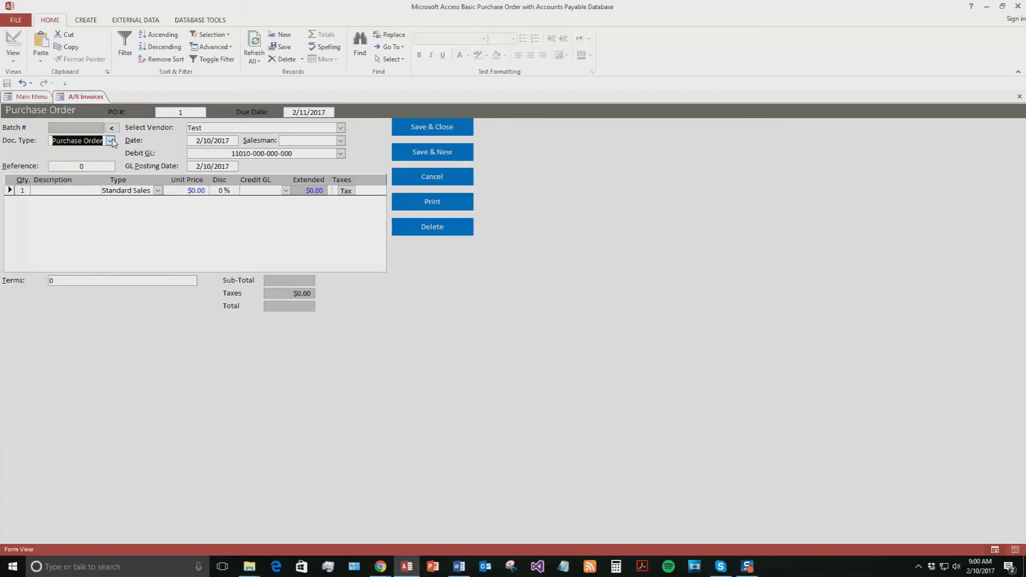
pyautogui.click(341, 140)
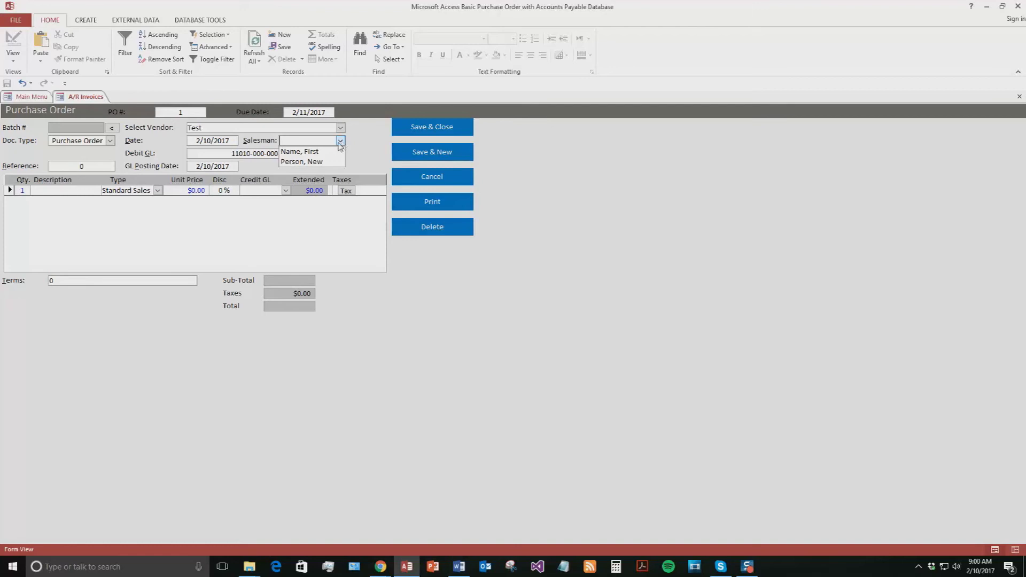
pyautogui.click(300, 151)
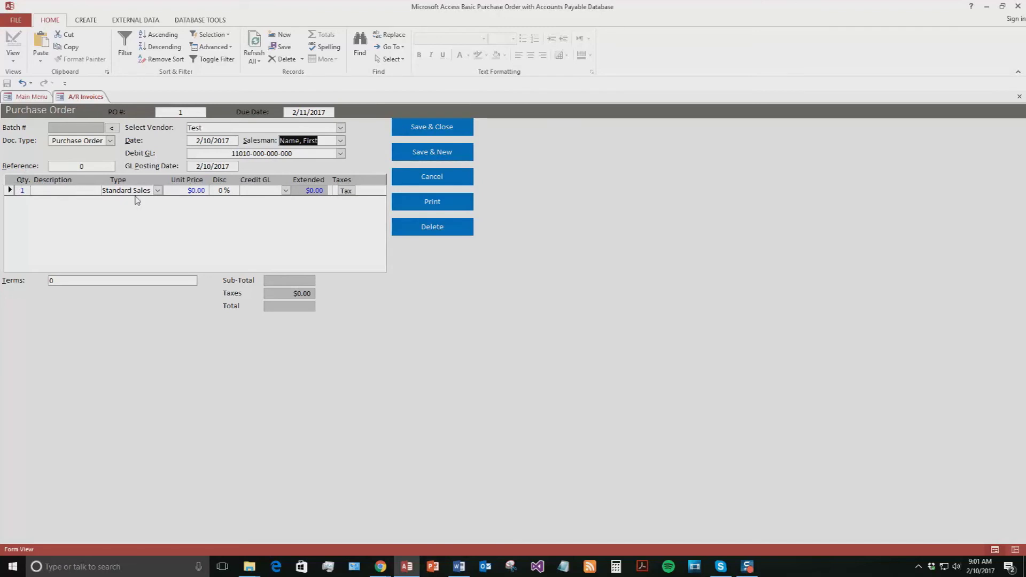
# Add a Resales line with credit account 10029 Network Services, committing it, and show its tax details
pyautogui.click(158, 191)
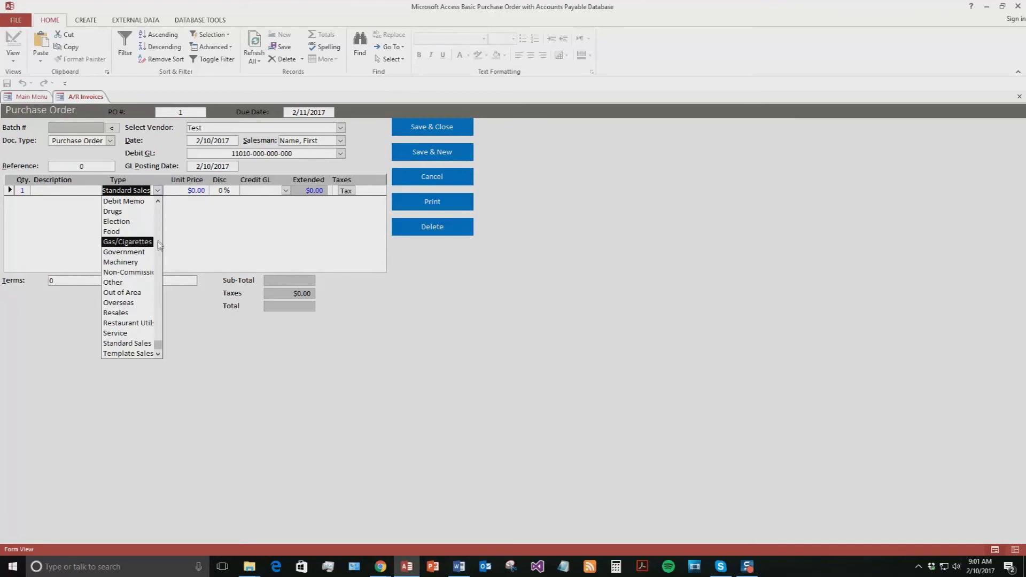
pyautogui.click(134, 312)
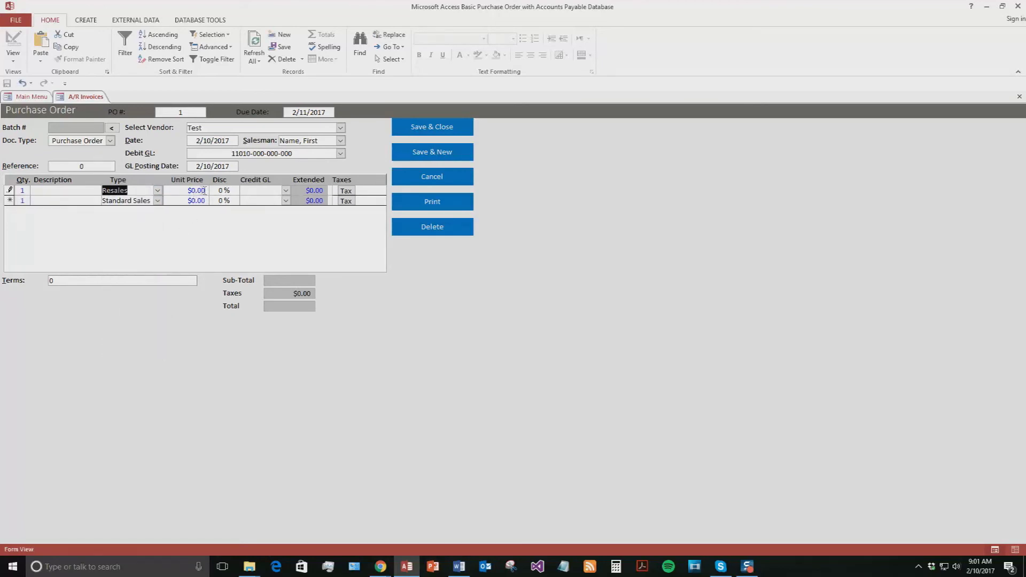
pyautogui.click(197, 190)
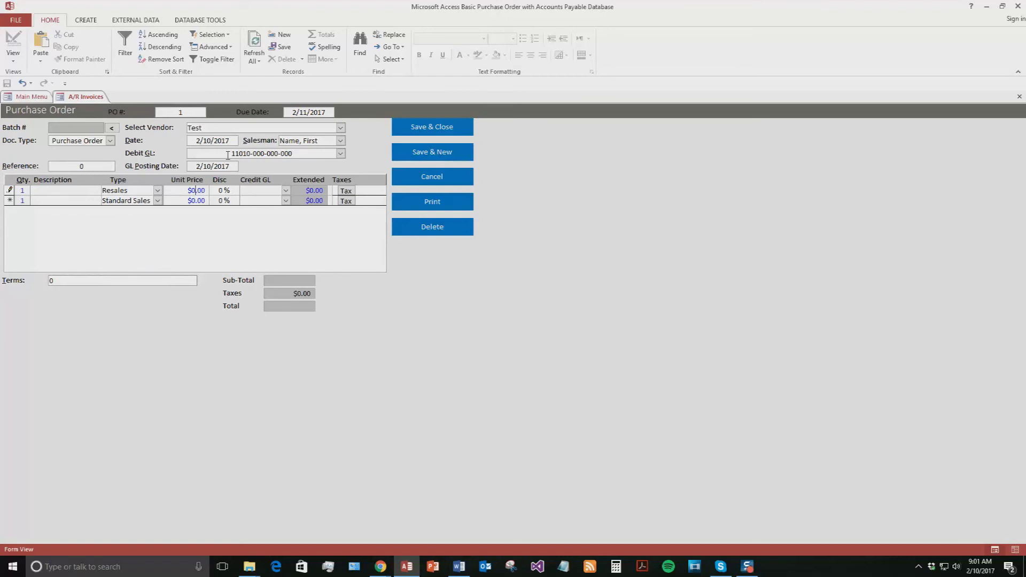
pyautogui.write('1')
pyautogui.click(286, 191)
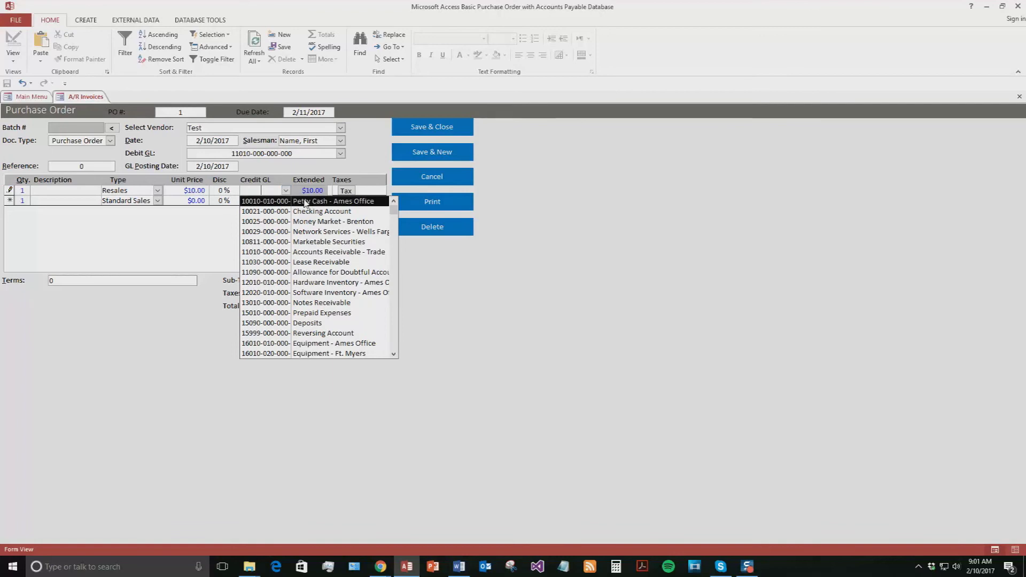
pyautogui.scroll(-1, 337, 313)
pyautogui.scroll(1, 337, 313)
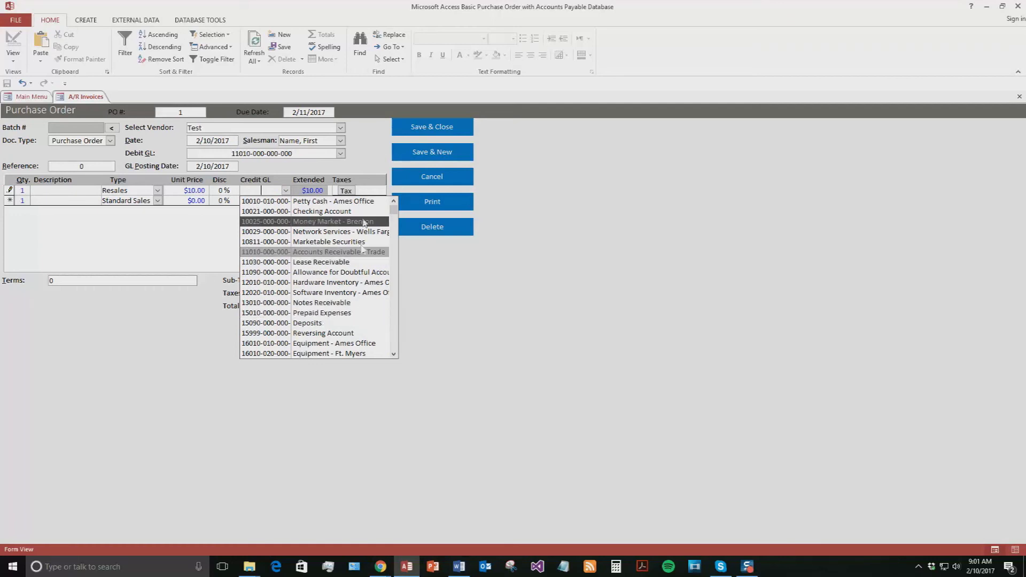
pyautogui.click(367, 235)
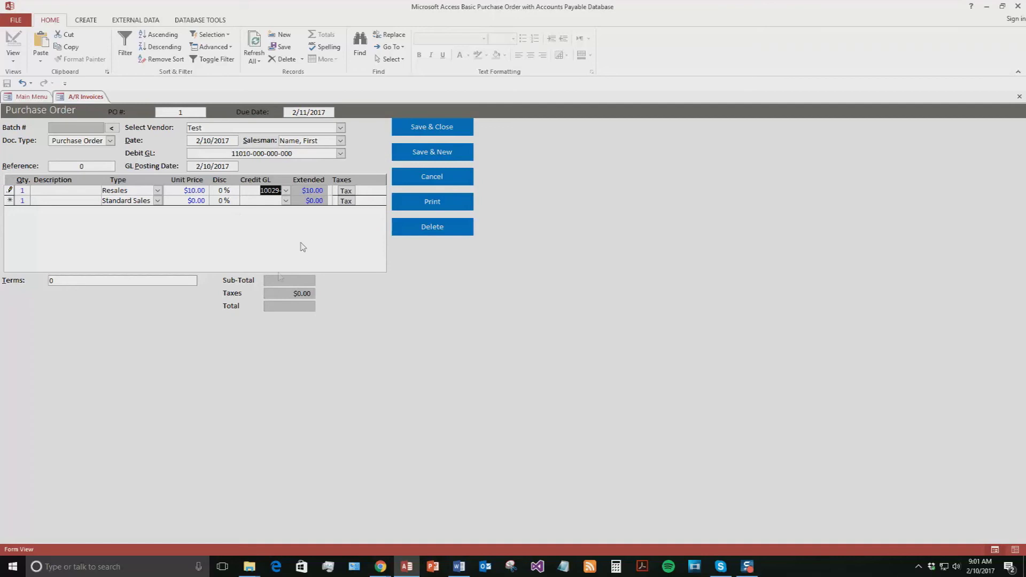
pyautogui.click(78, 201)
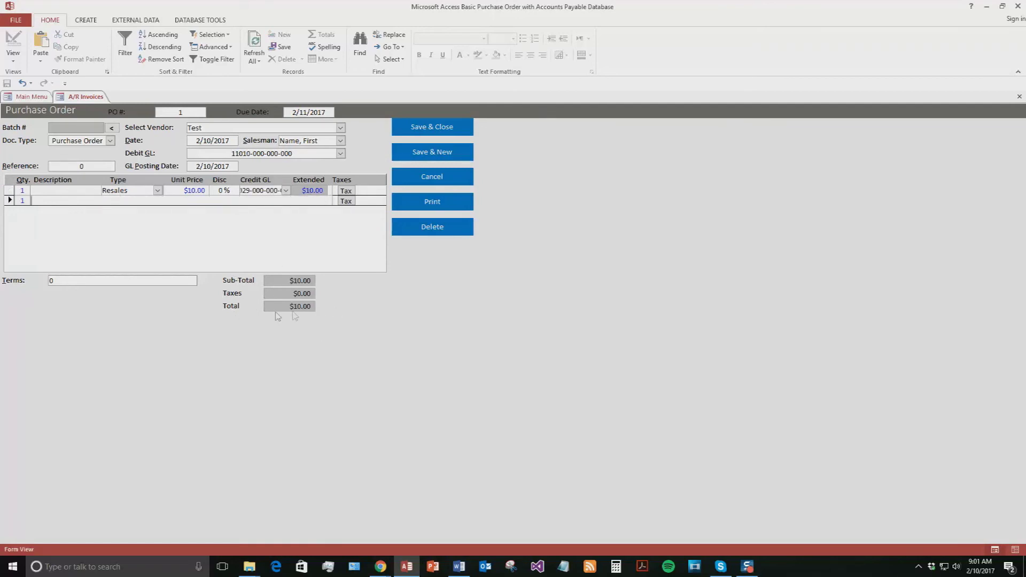
pyautogui.click(352, 191)
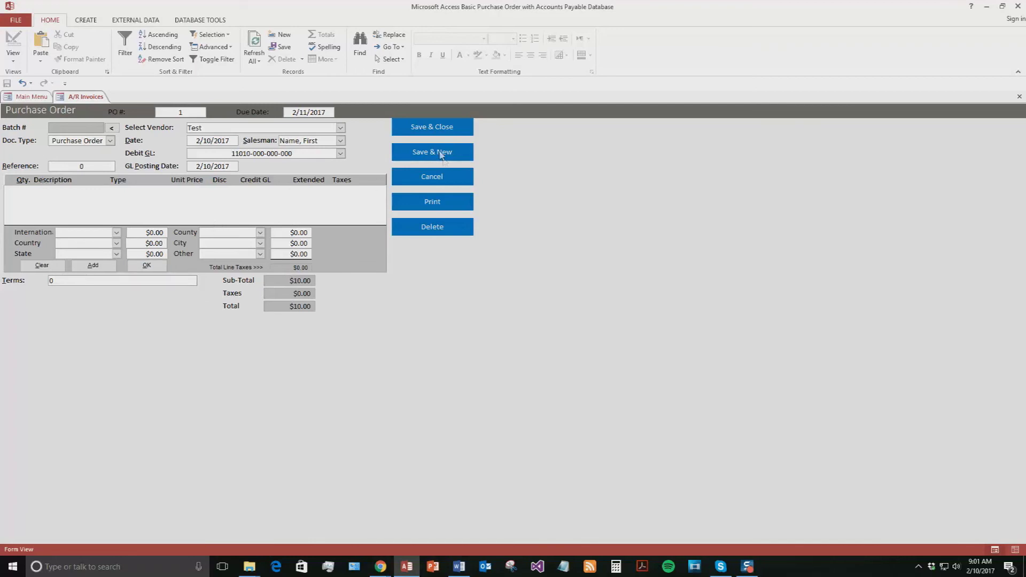
# Save and close purchase order 1, discard the vendor record, and open Search Purchase Orders
pyautogui.click(444, 128)
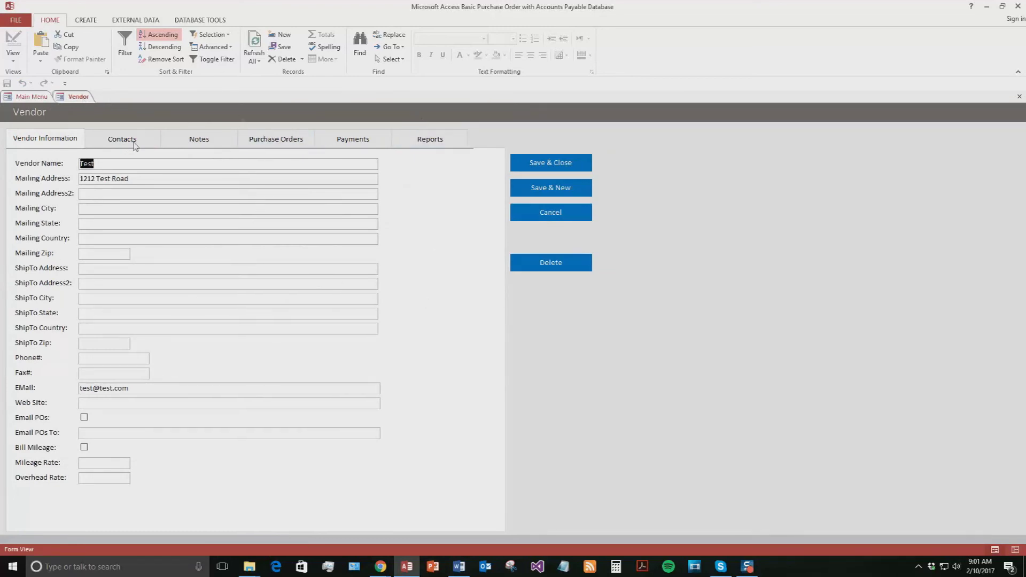
pyautogui.click(548, 218)
pyautogui.click(96, 365)
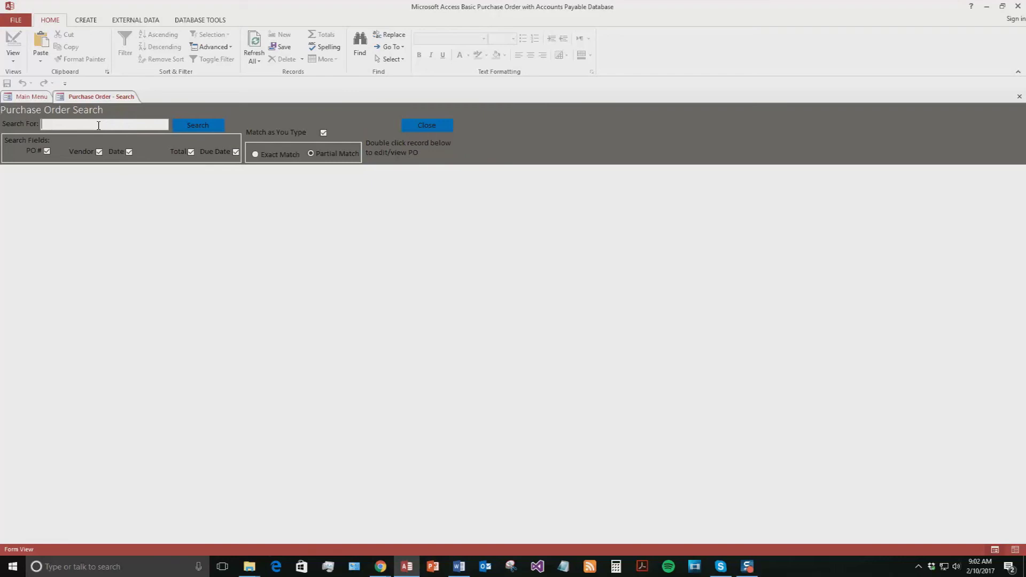
# Search purchase orders for 'Test' and open the found $10.00 order
pyautogui.click(98, 125)
pyautogui.click(178, 127)
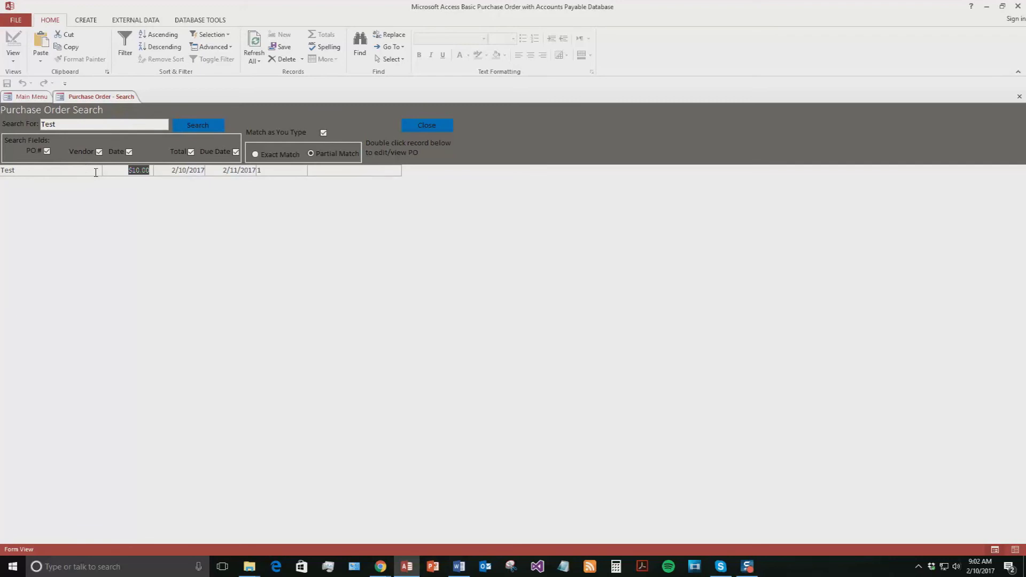
pyautogui.doubleClick(96, 172)
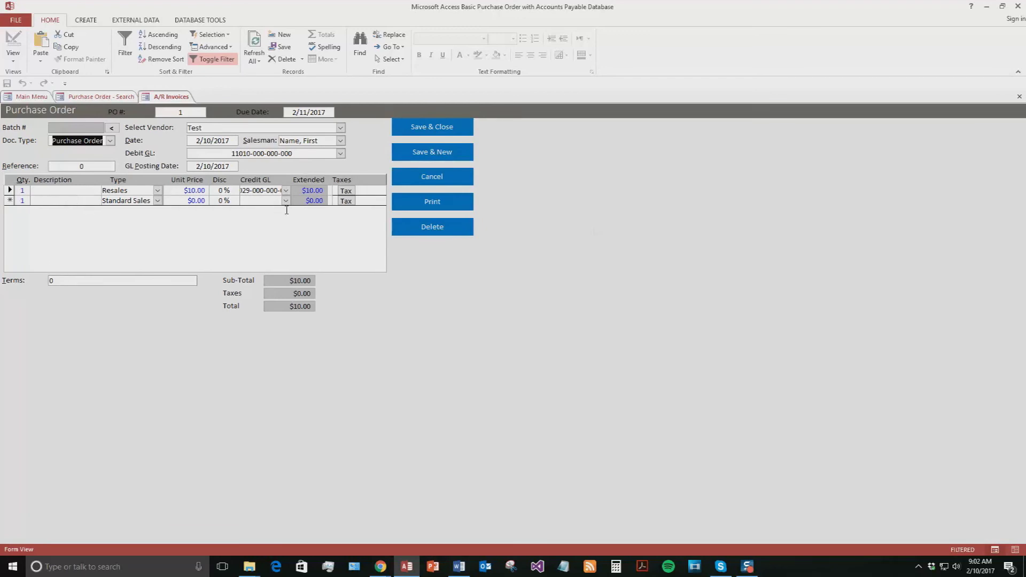
# Close the order, vendor record and search form unchanged, then start a new payment
pyautogui.click(432, 177)
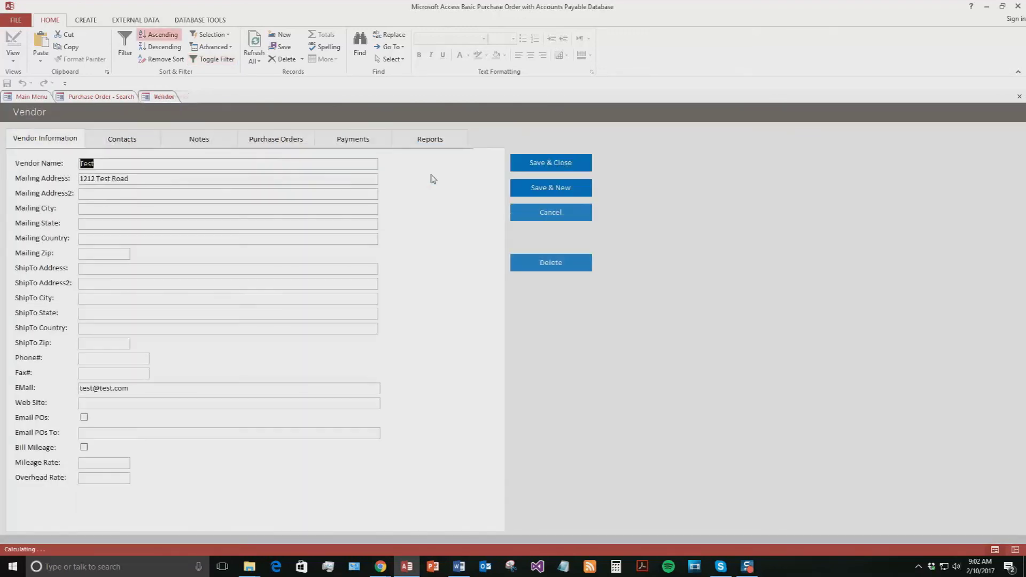
pyautogui.click(565, 217)
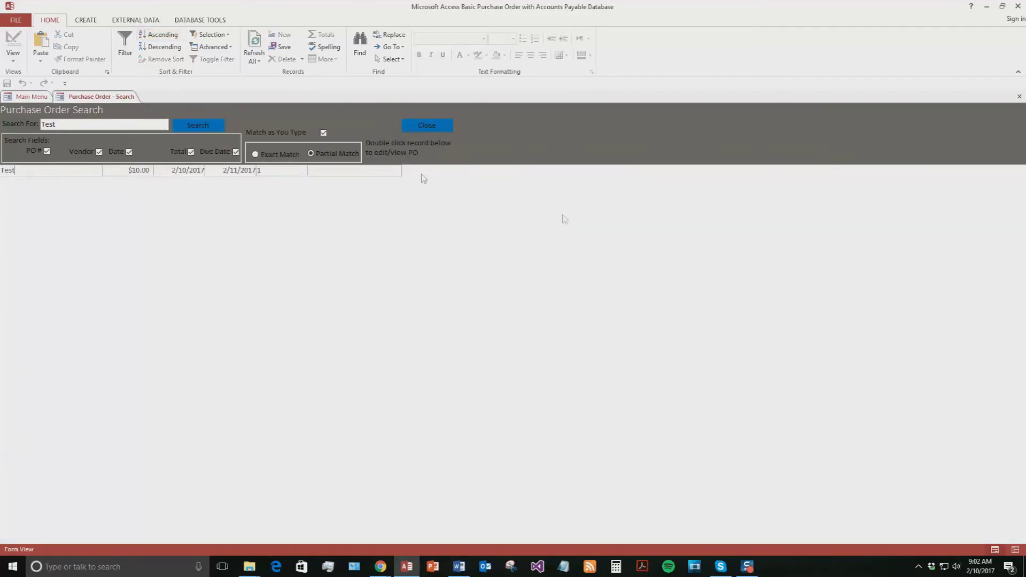
pyautogui.click(436, 127)
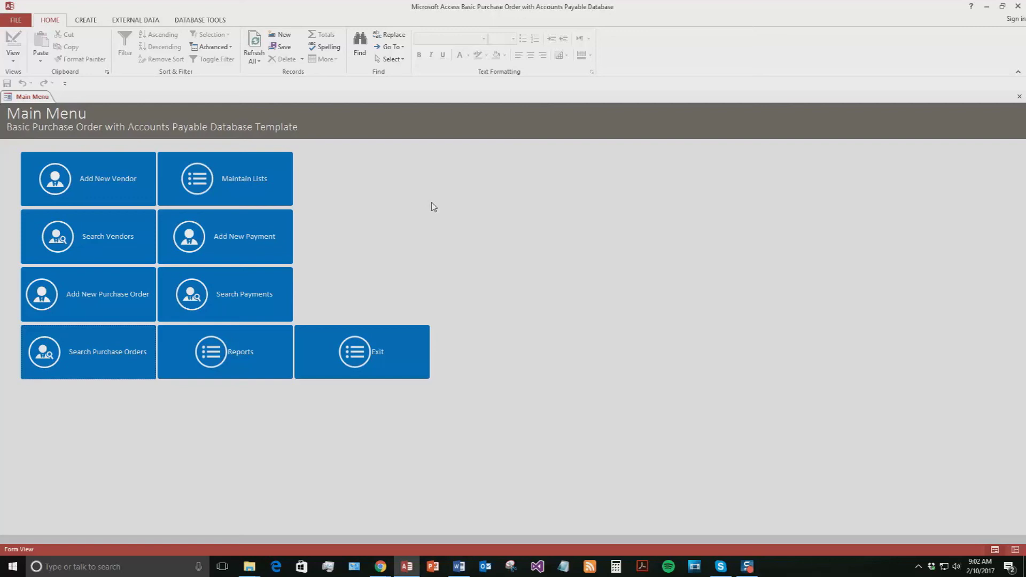
pyautogui.click(199, 250)
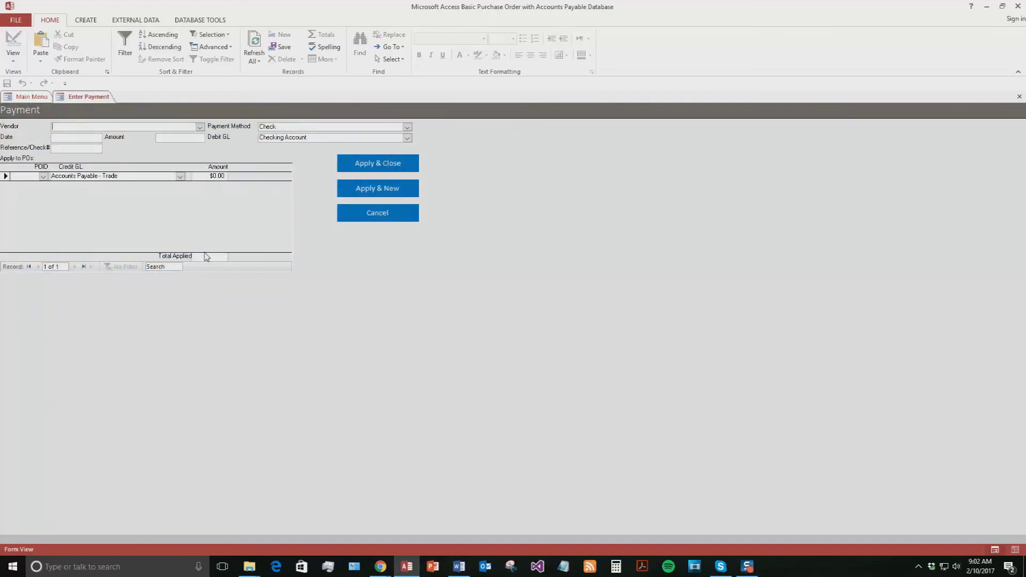
# Enter a Check payment to vendor Test dated 02/11/2017 for 10.00
pyautogui.click(200, 127)
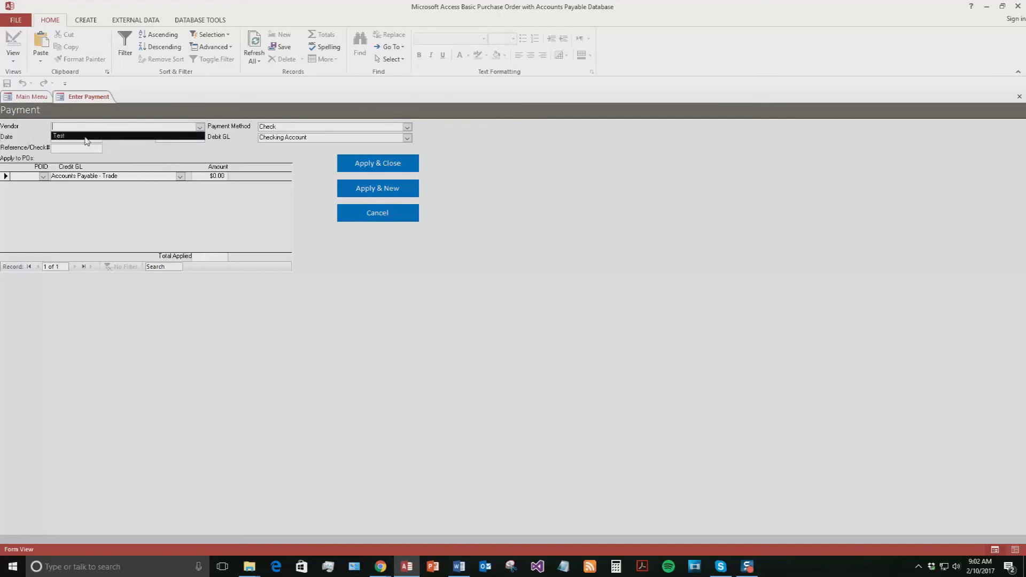
pyautogui.click(80, 137)
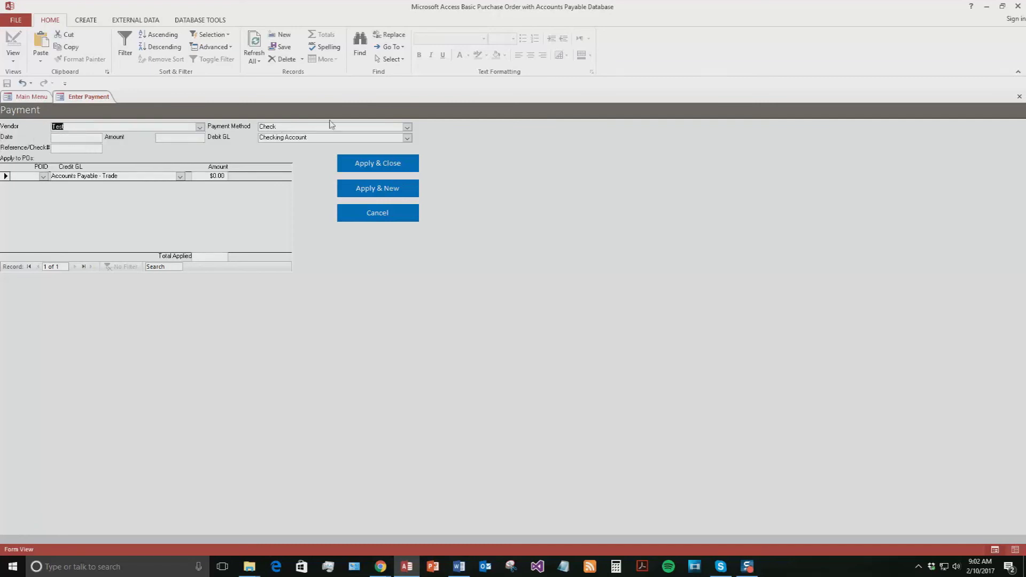
pyautogui.click(407, 127)
pyautogui.click(484, 136)
pyautogui.click(77, 137)
pyautogui.write('02/11/2017')
pyautogui.press('Tab')
pyautogui.write('10.00')
pyautogui.press('Tab')
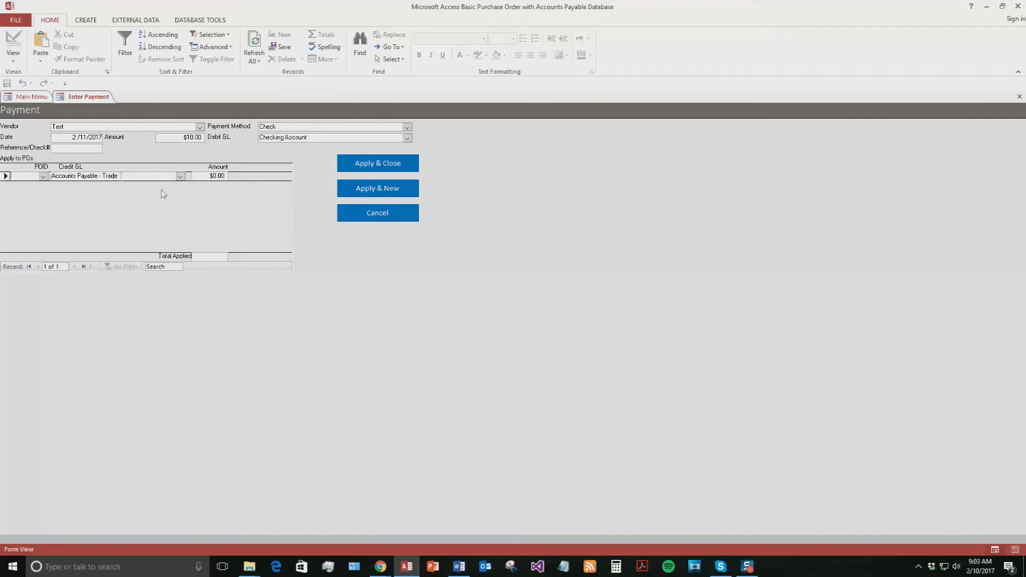
# Apply $10.00 of the payment to POID 1 and save the payment
pyautogui.click(43, 177)
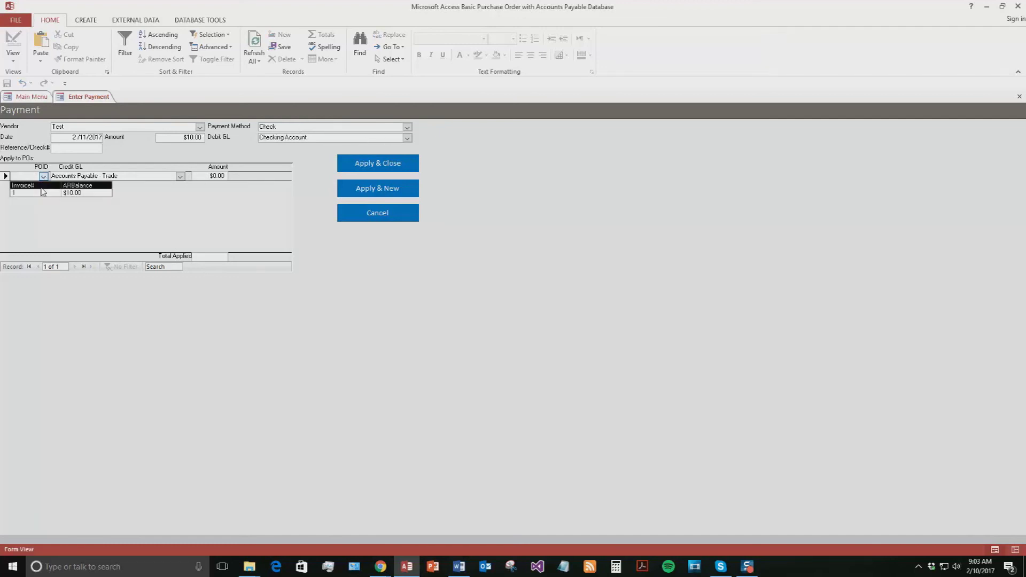
pyautogui.click(74, 193)
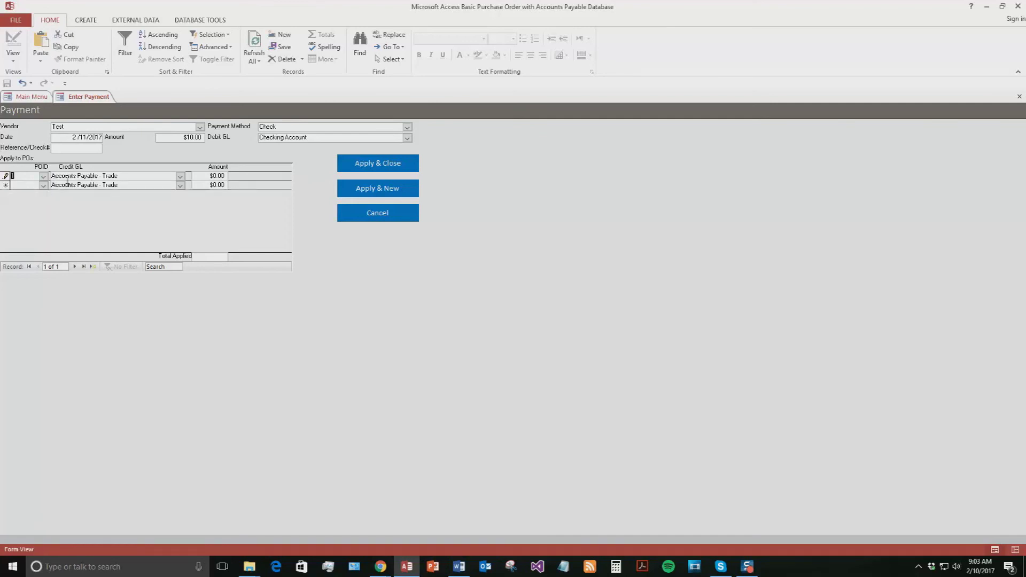
pyautogui.click(216, 176)
pyautogui.write('1')
pyautogui.click(166, 185)
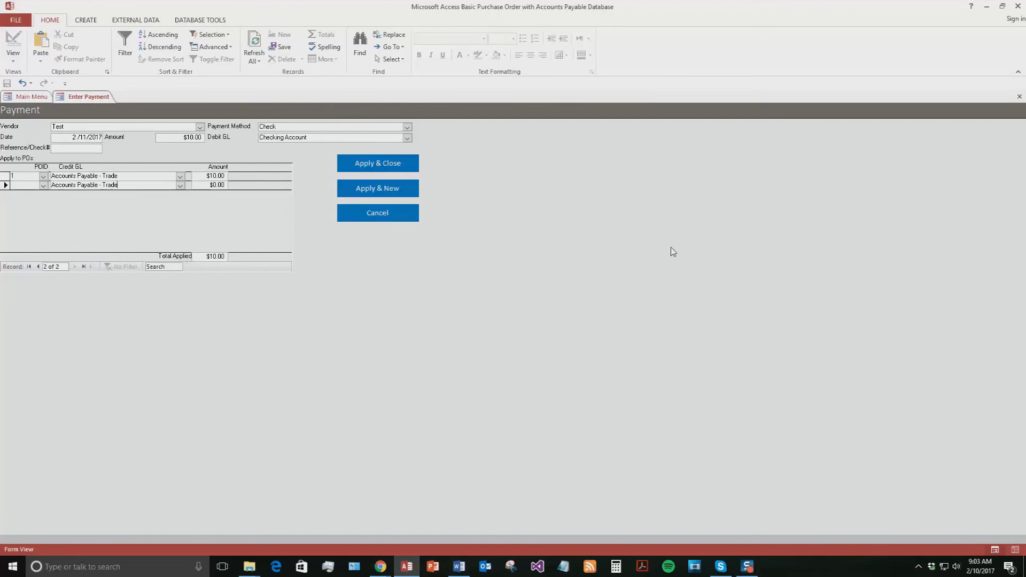
pyautogui.click(387, 166)
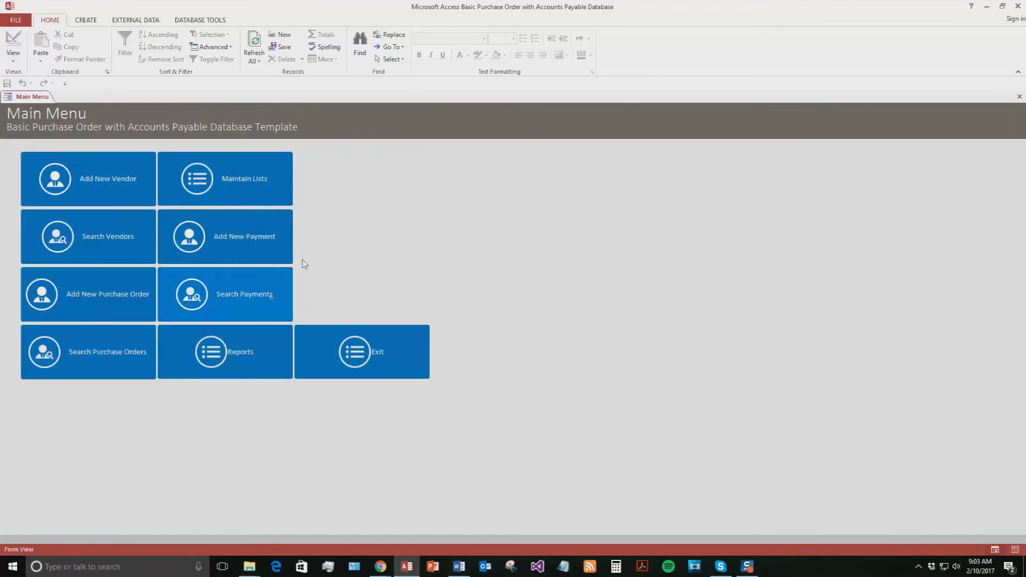
# Search payments for 'Test', review its $10.00 payment, and close back to the Main Menu
pyautogui.click(267, 300)
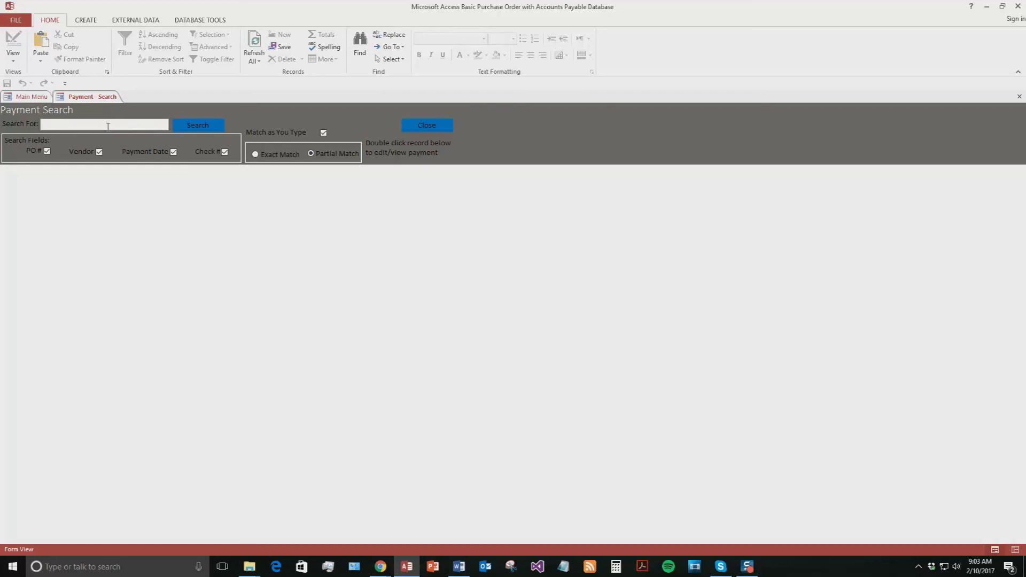
pyautogui.write('Test')
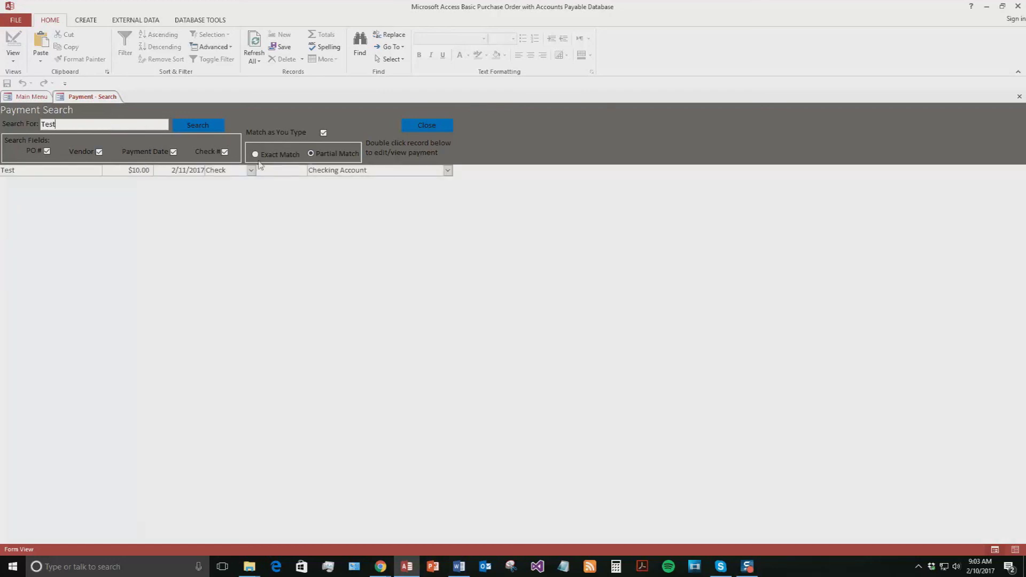
pyautogui.doubleClick(72, 171)
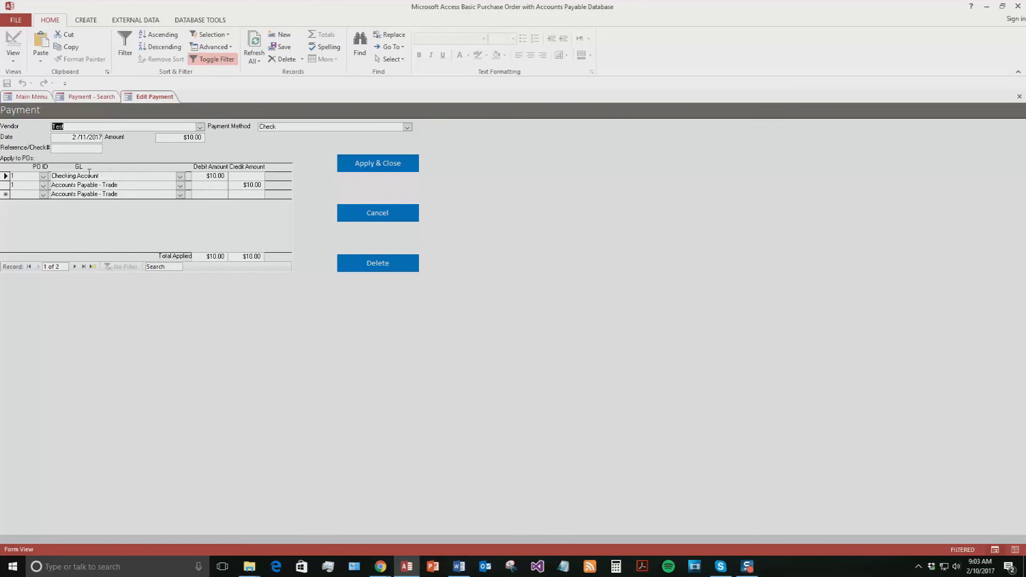
pyautogui.click(376, 214)
pyautogui.click(426, 126)
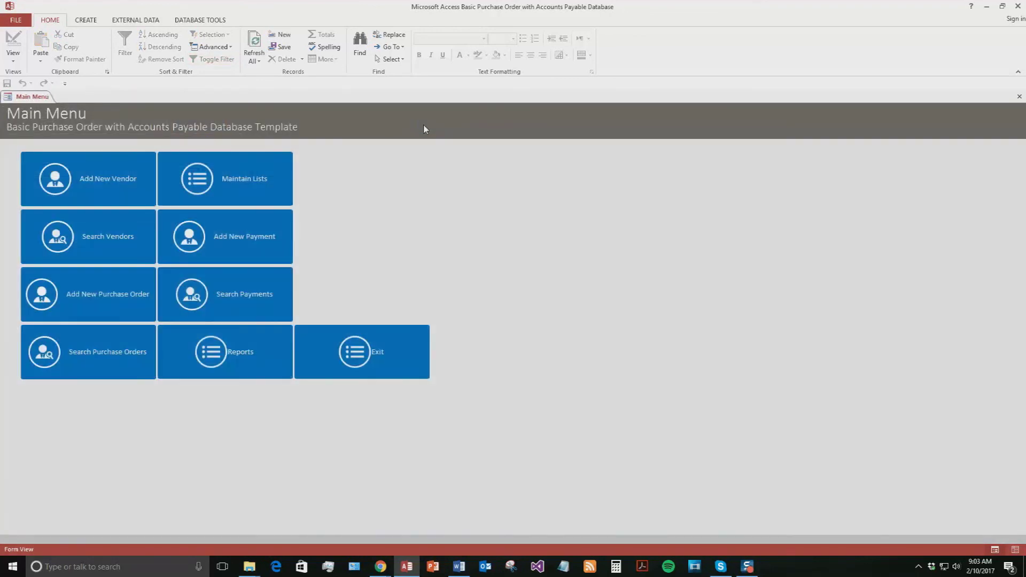
# Search vendors for 'Test' and review its Purchase Orders and Payments tabs
pyautogui.click(123, 239)
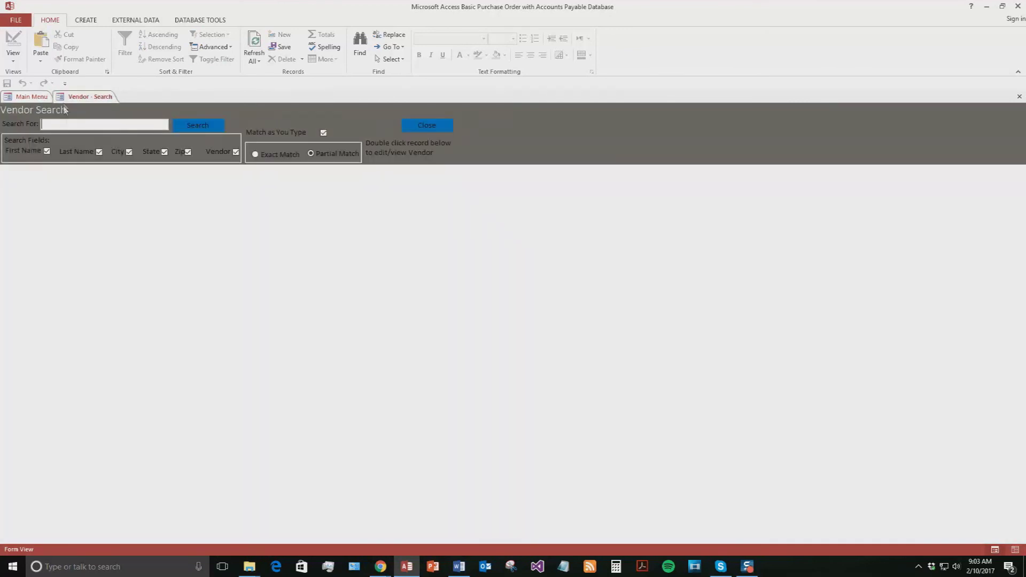
pyautogui.write('Test')
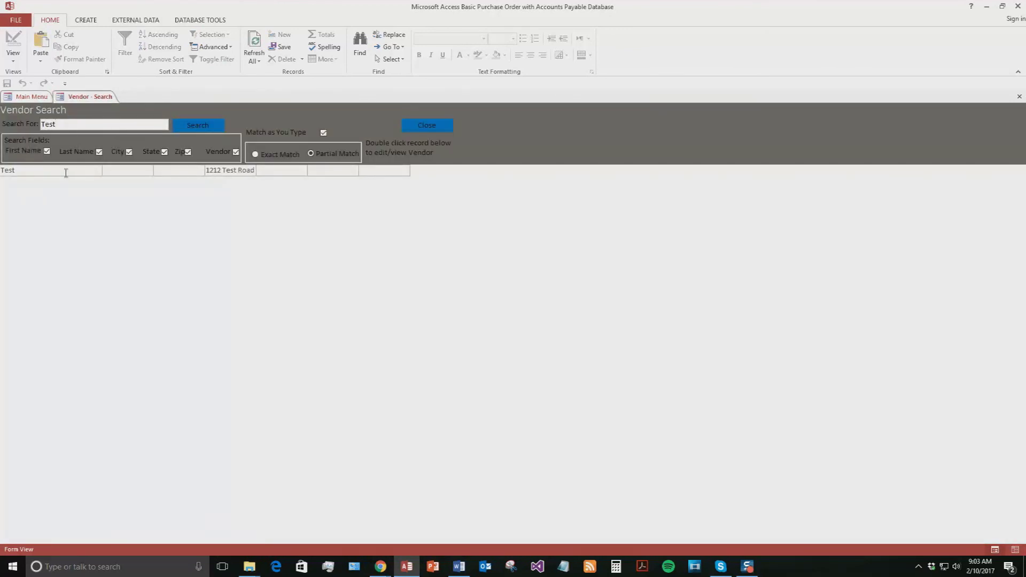
pyautogui.doubleClick(64, 171)
pyautogui.click(268, 140)
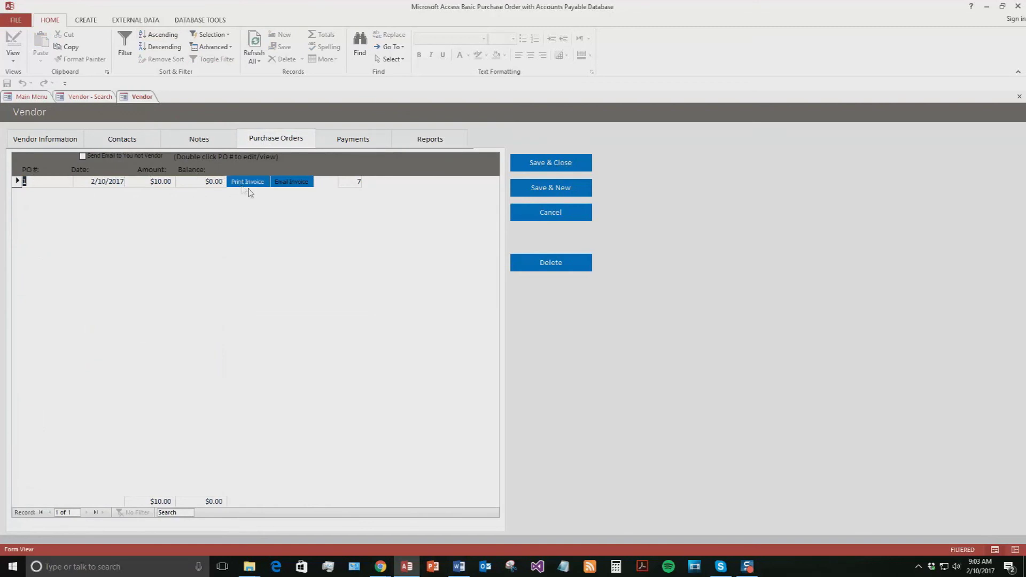
pyautogui.click(350, 139)
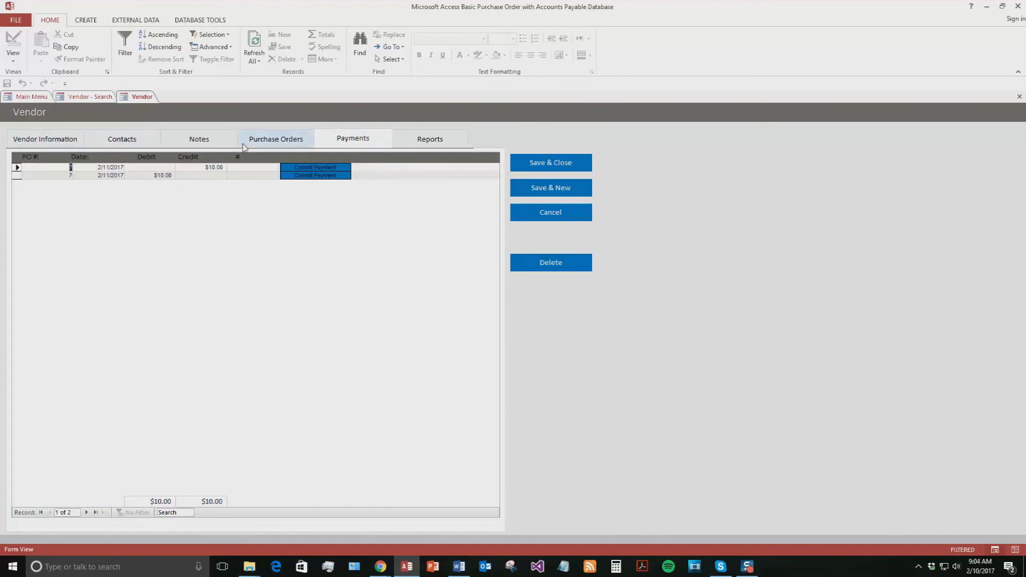
# Close the vendor record without changes and close the vendor search form
pyautogui.click(561, 217)
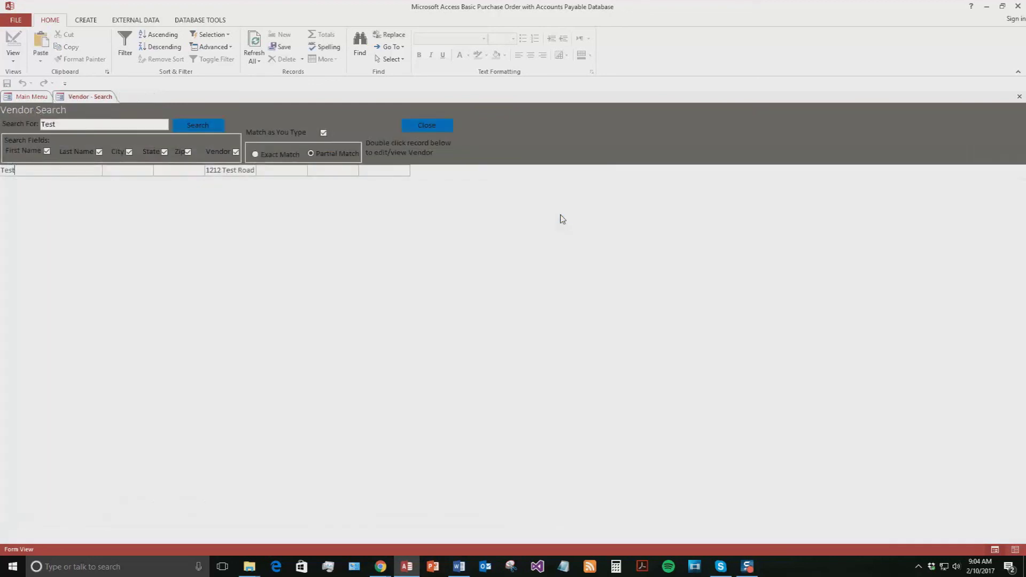
pyautogui.rightClick(68, 98)
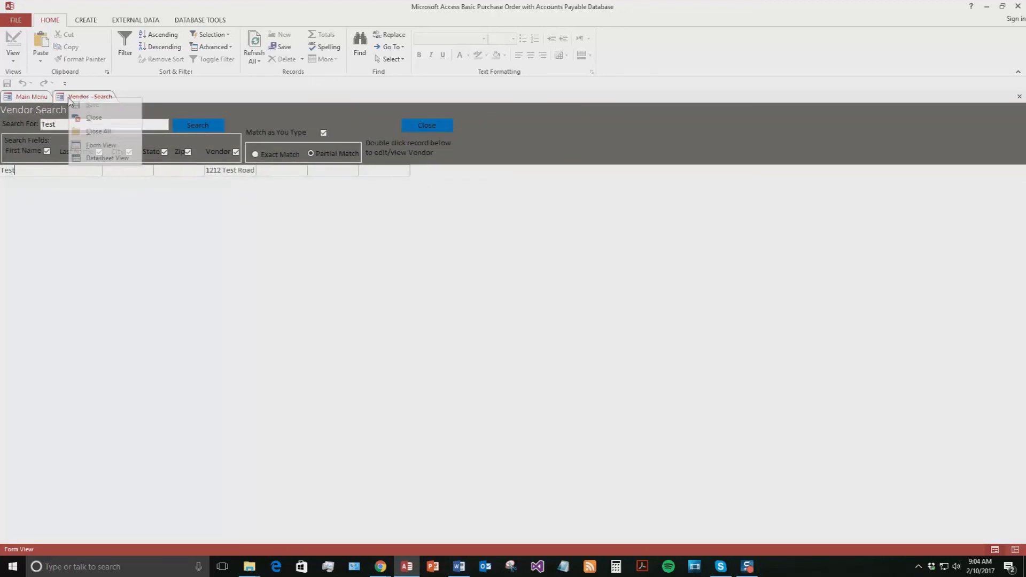
pyautogui.click(103, 121)
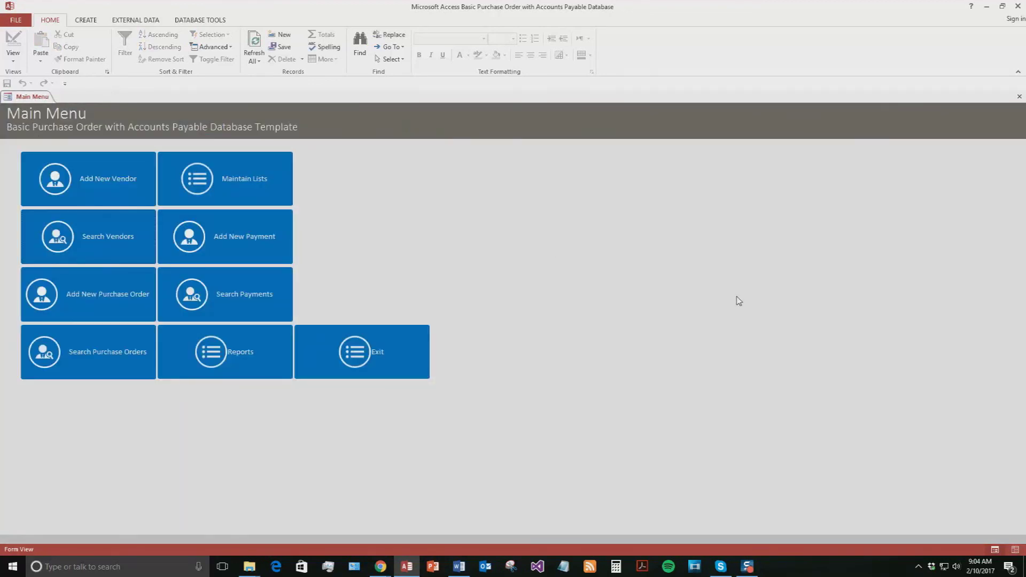